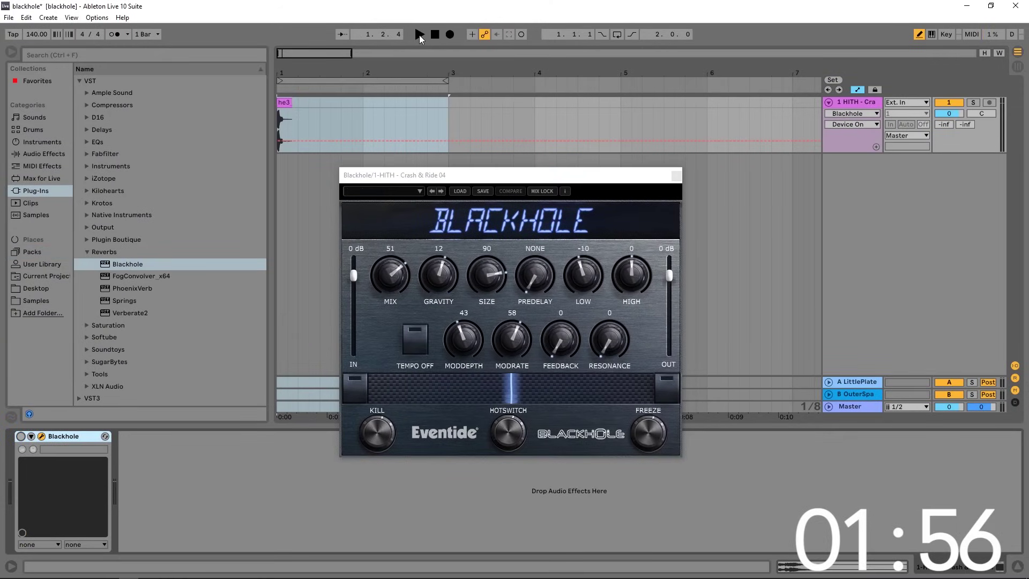
- Play the crash clip dry, switch the Blackhole device on and play it again with the reverb
{"action": "left_click", "coordinate": [419, 34]}
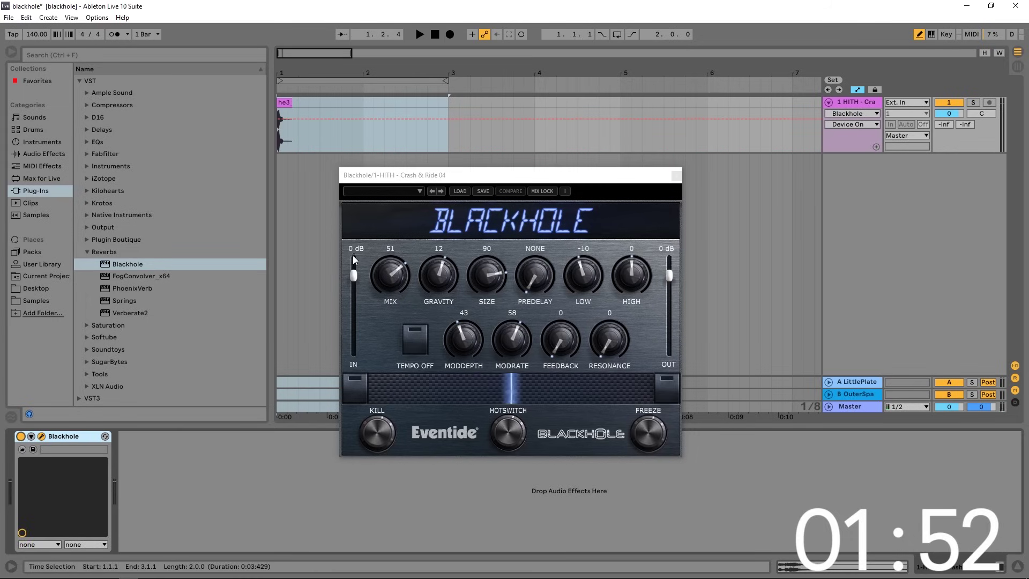
{"action": "key", "text": "space"}
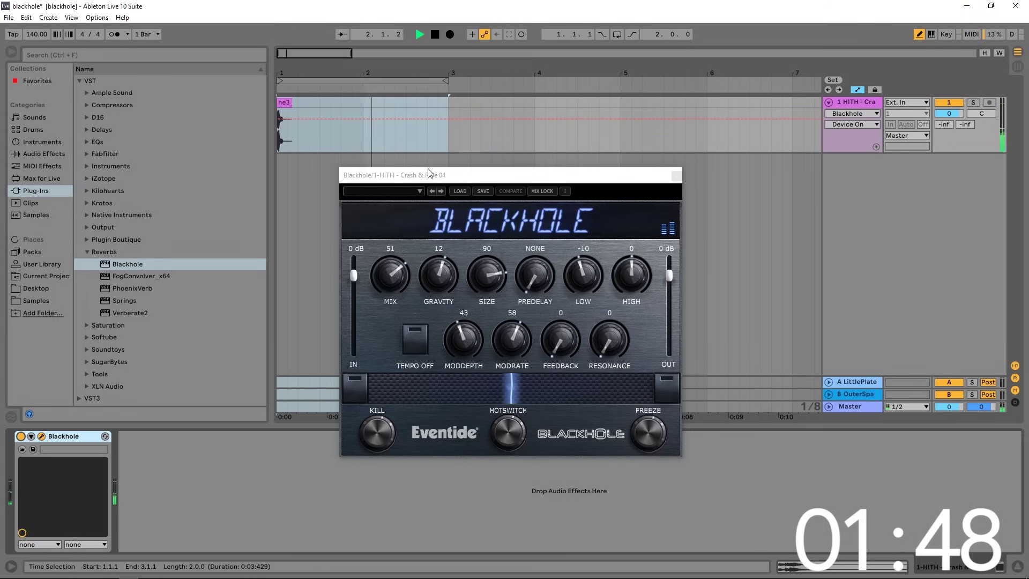
{"action": "key", "text": "space"}
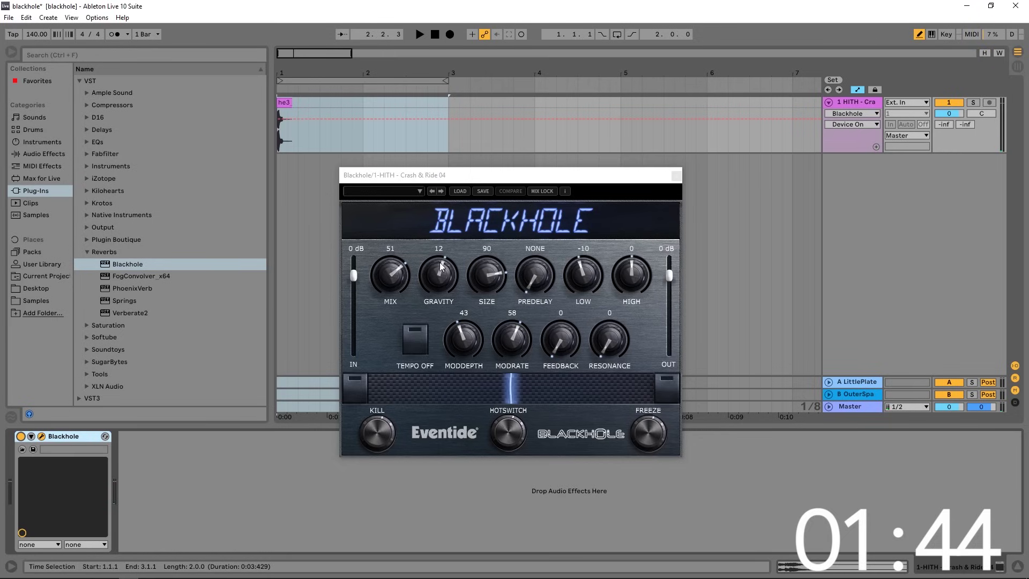
- Set Blackhole's Mix to 40 and audition the crash clip
{"action": "mouse_move", "coordinate": [390, 273]}
{"action": "left_mouse_down"}
{"action": "mouse_move", "coordinate": [390, 288]}
{"action": "mouse_move", "coordinate": [399, 267]}
{"action": "left_mouse_up"}
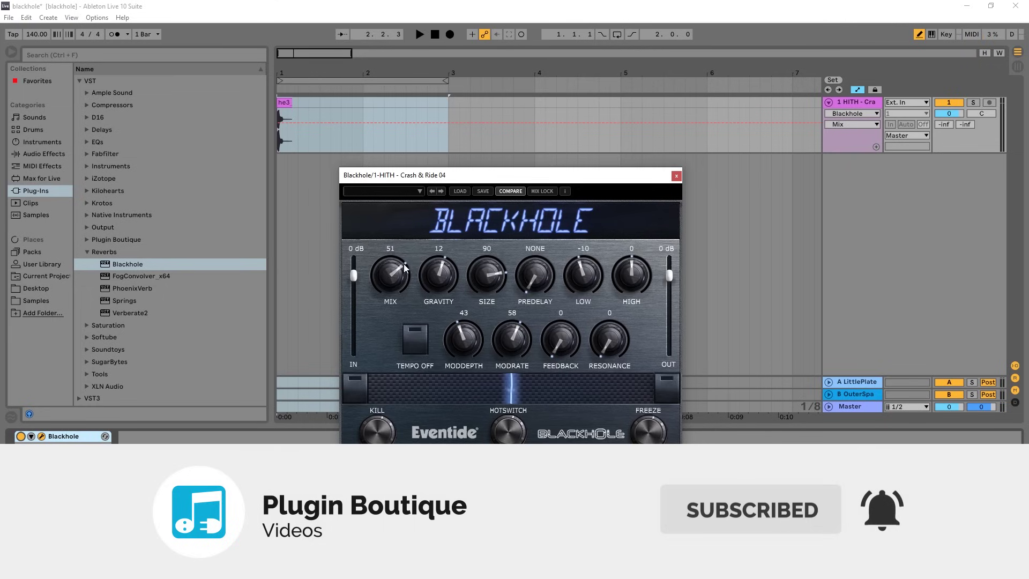
{"action": "left_click_drag", "start_coordinate": [387, 272], "coordinate": [380, 279]}
{"action": "key", "text": "space"}
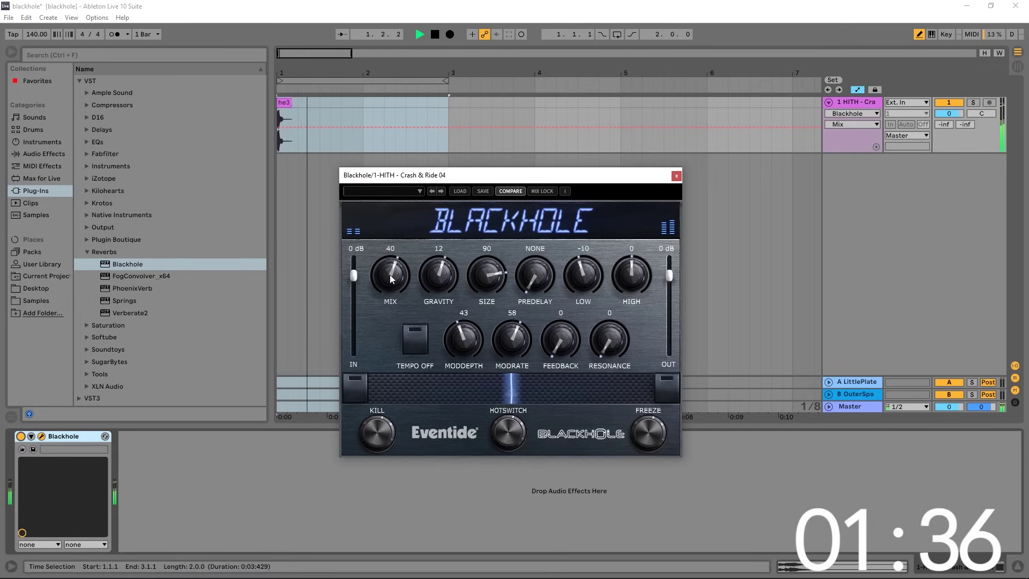
{"action": "key", "text": "space"}
- Reduce the reverb's Size to 3 and audition the crash clip
{"action": "left_click_drag", "start_coordinate": [496, 261], "coordinate": [474, 298]}
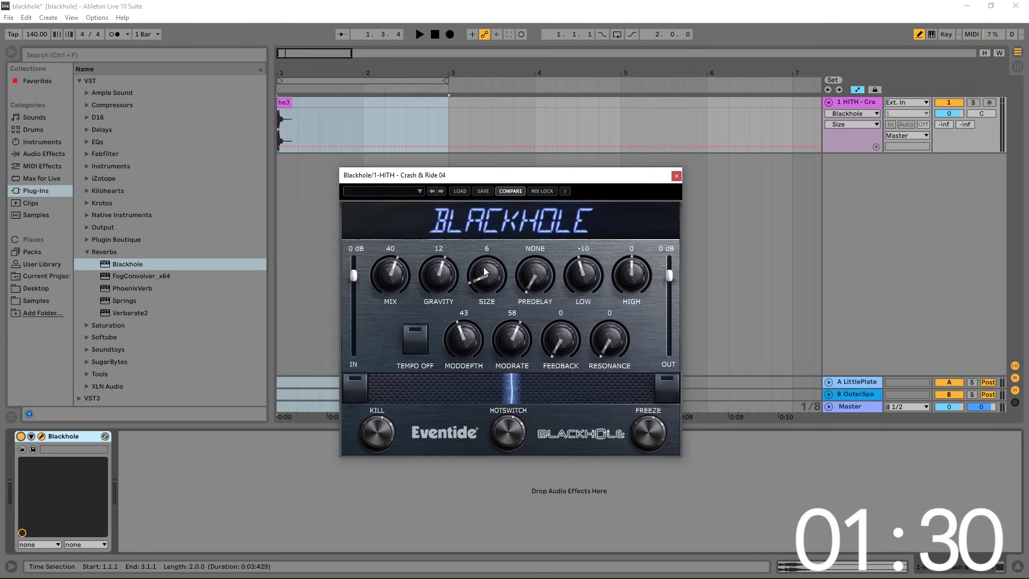
{"action": "scroll", "coordinate": [479, 276], "scroll_direction": "up", "scroll_amount": 1}
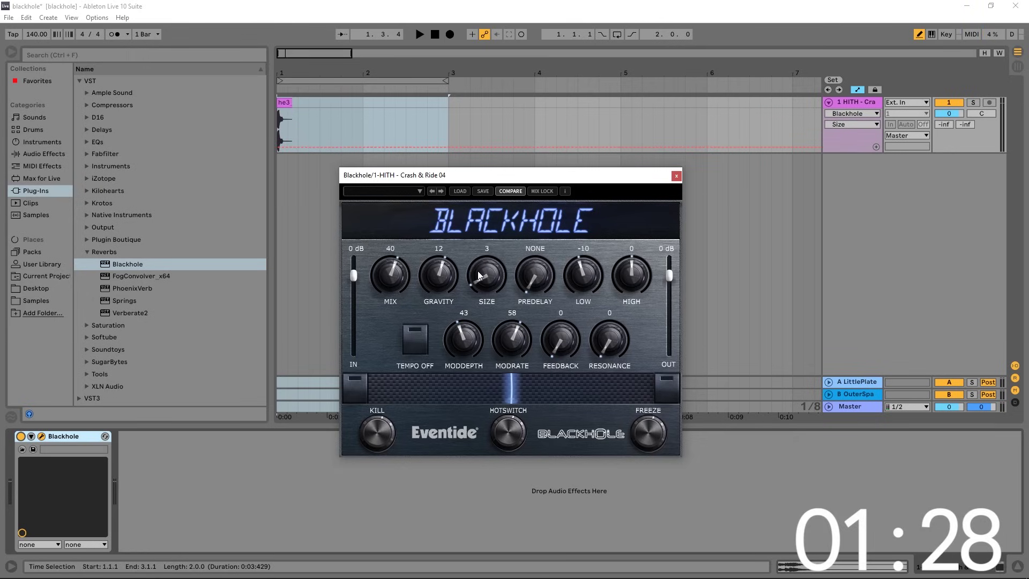
{"action": "key", "text": "space"}
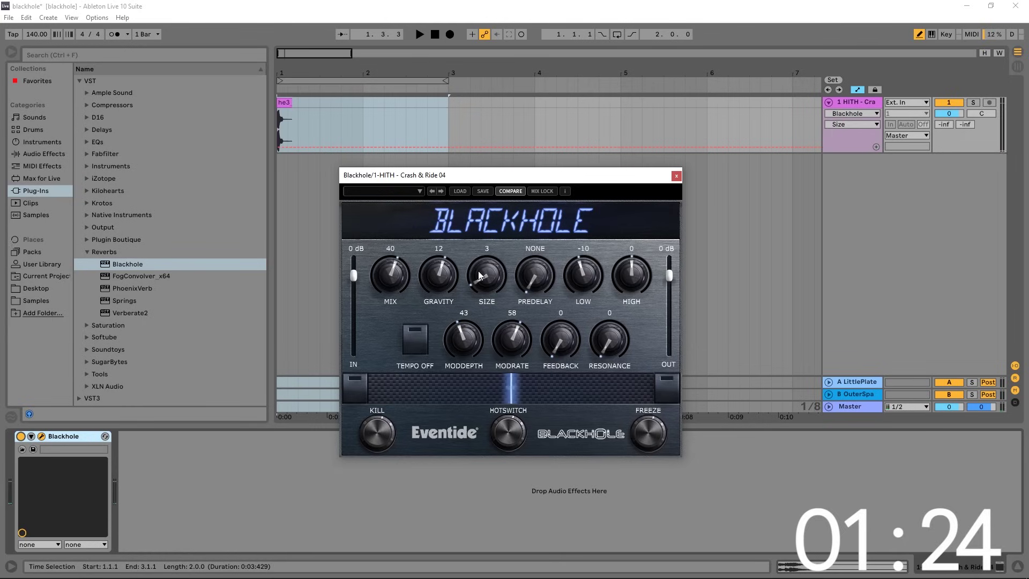
- Set the reverb's Low level to -100 and High level to 25, auditioning the result
{"action": "left_click_drag", "start_coordinate": [584, 274], "coordinate": [577, 297]}
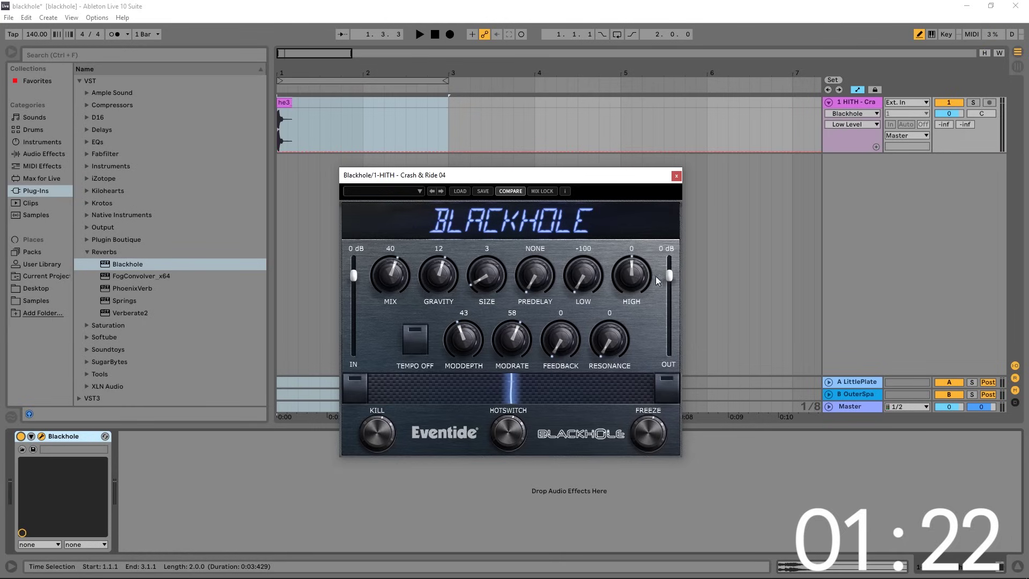
{"action": "mouse_move", "coordinate": [633, 270]}
{"action": "left_mouse_down"}
{"action": "mouse_move", "coordinate": [646, 275]}
{"action": "mouse_move", "coordinate": [637, 273]}
{"action": "left_mouse_up"}
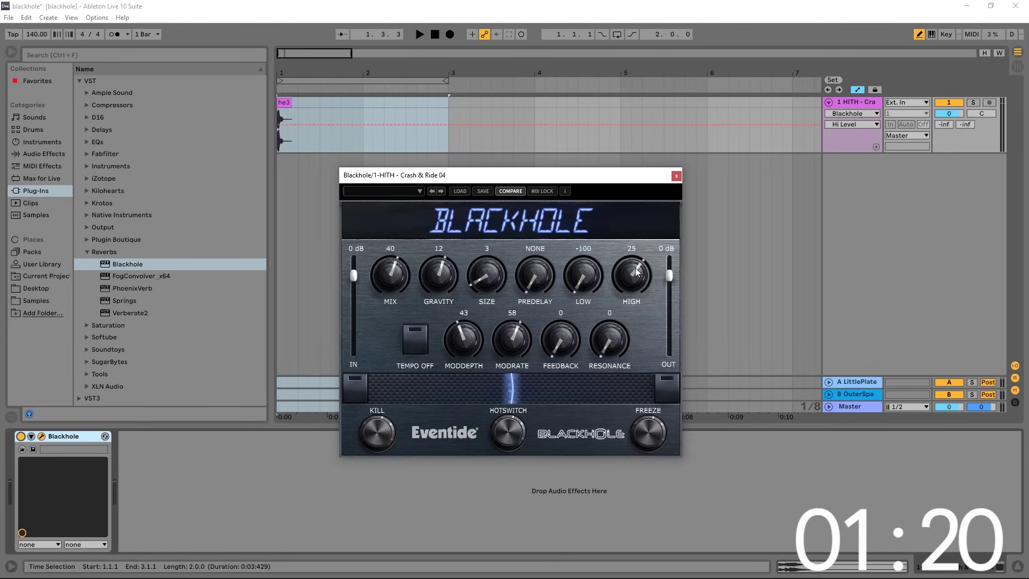
{"action": "key", "text": "space"}
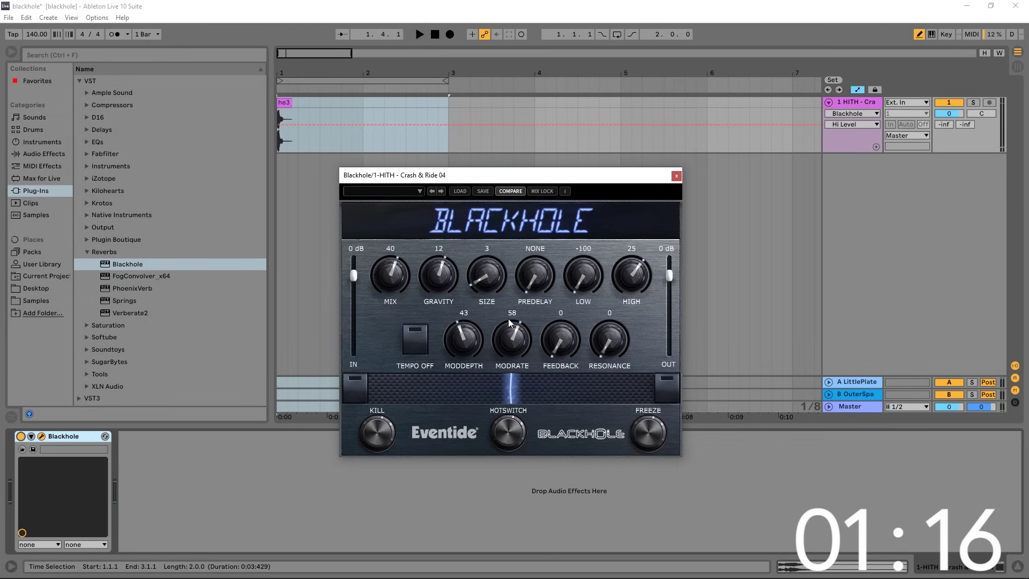
- Raise the reverb's Feedback to 93 and listen to the crash clip's longer tail
{"action": "left_click_drag", "start_coordinate": [567, 346], "coordinate": [572, 284]}
{"action": "key", "text": "space"}
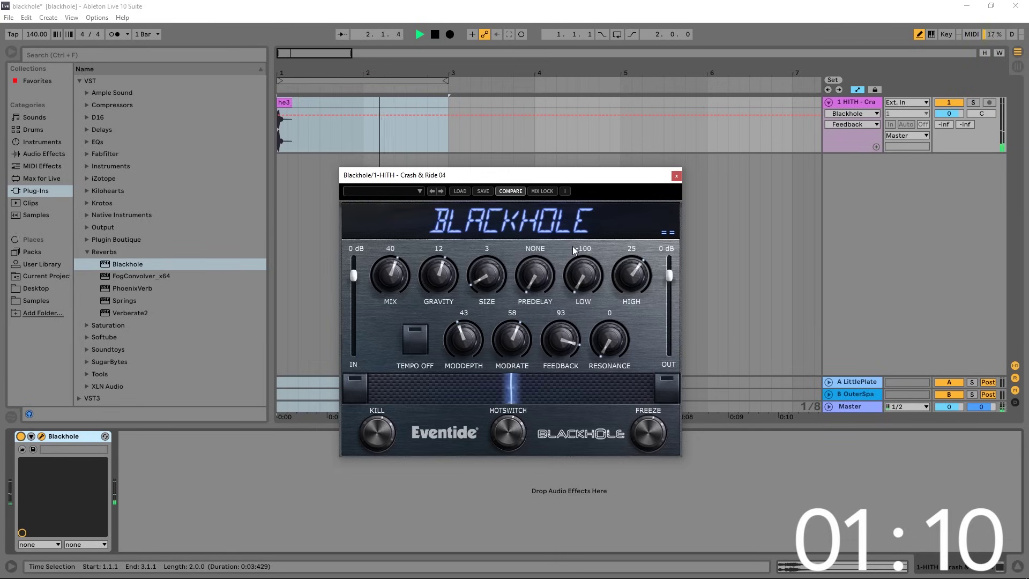
{"action": "key", "text": "space"}
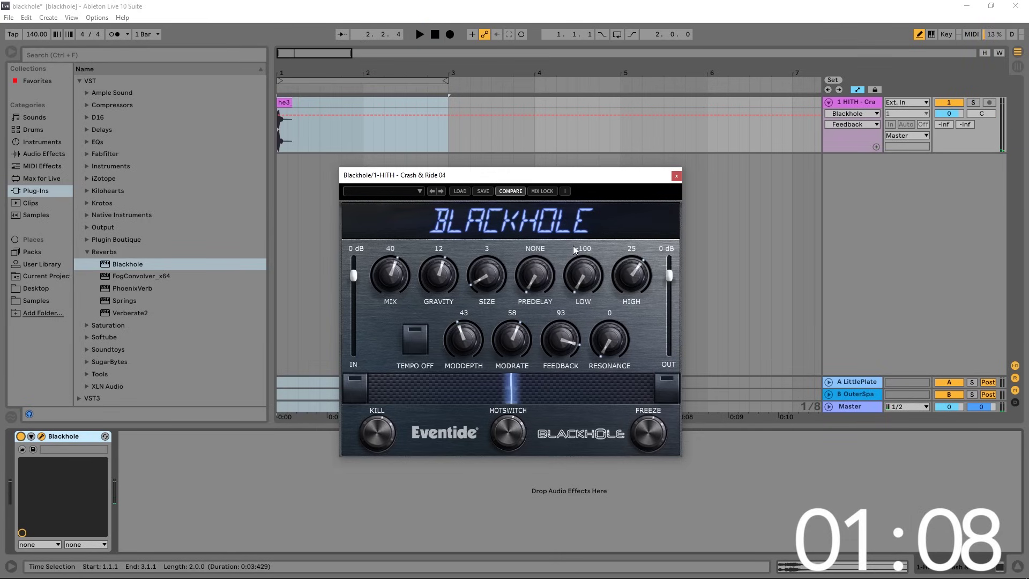
{"action": "key", "text": "space"}
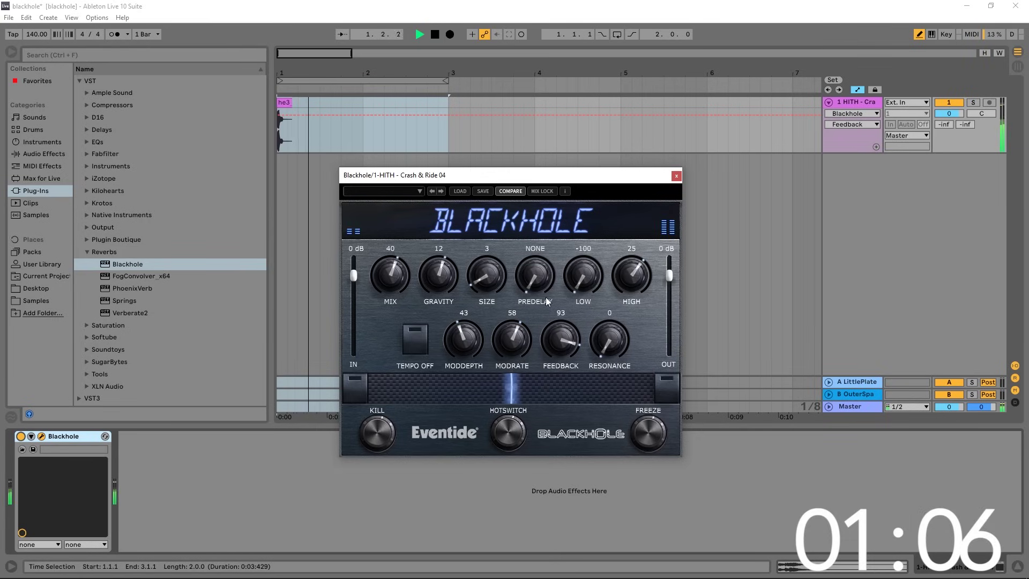
{"action": "key", "text": "space"}
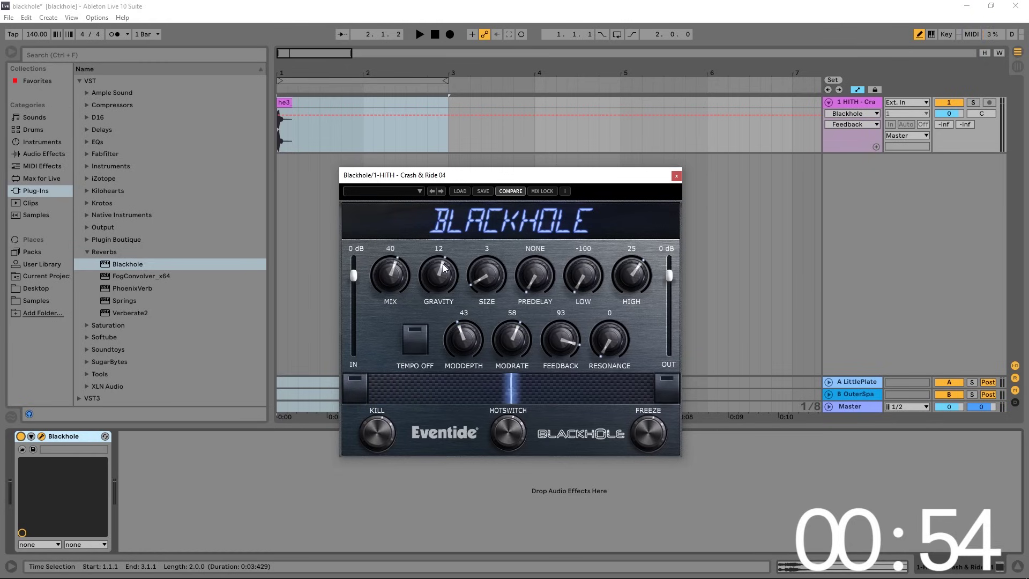
- Try Gravity at -45 and audition the crash clip
{"action": "left_click_drag", "start_coordinate": [428, 297], "coordinate": [427, 313]}
{"action": "key", "text": "space"}
{"action": "key", "text": "space"}
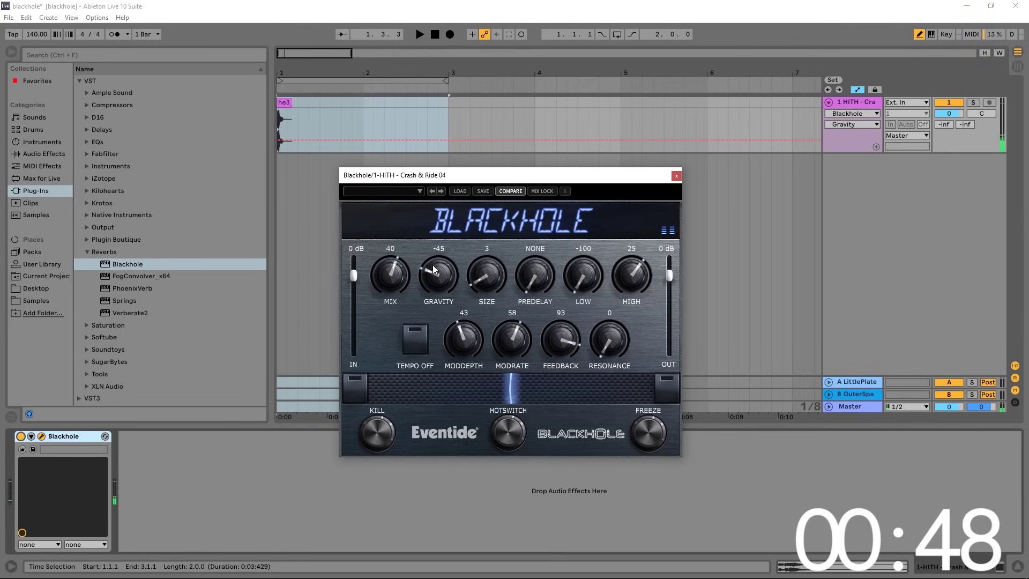
- Set the reverb's Gravity to 26 while auditioning the crash clip
{"action": "key", "text": "space"}
{"action": "left_click_drag", "start_coordinate": [433, 265], "coordinate": [449, 201]}
{"action": "key", "text": "space"}
{"action": "left_click_drag", "start_coordinate": [445, 266], "coordinate": [446, 276]}
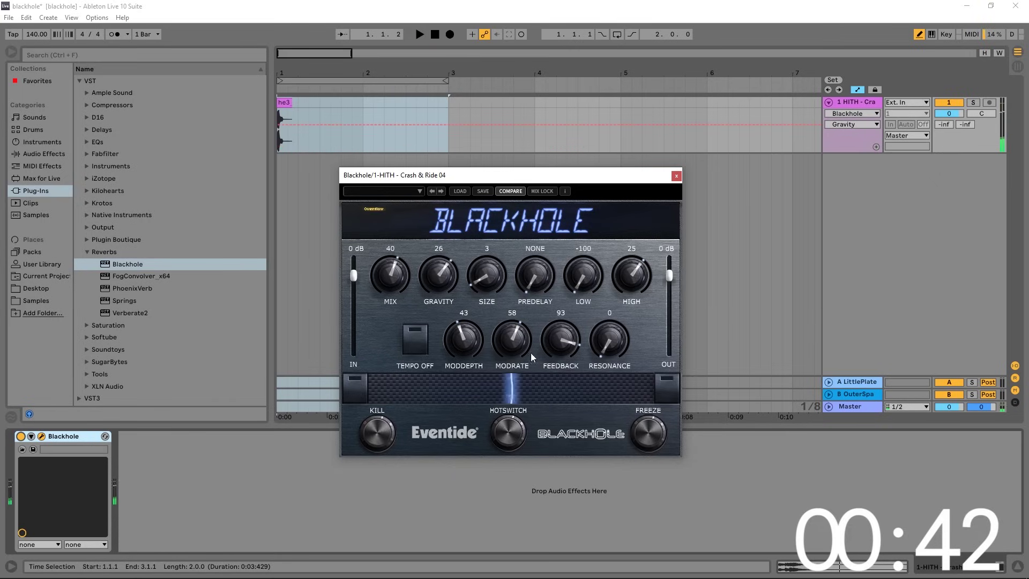
- Map Mod Depth to the ribbon, from 77 at its left end to 32 at its right end, and sweep the ribbon
{"action": "left_click_drag", "start_coordinate": [461, 321], "coordinate": [462, 315]}
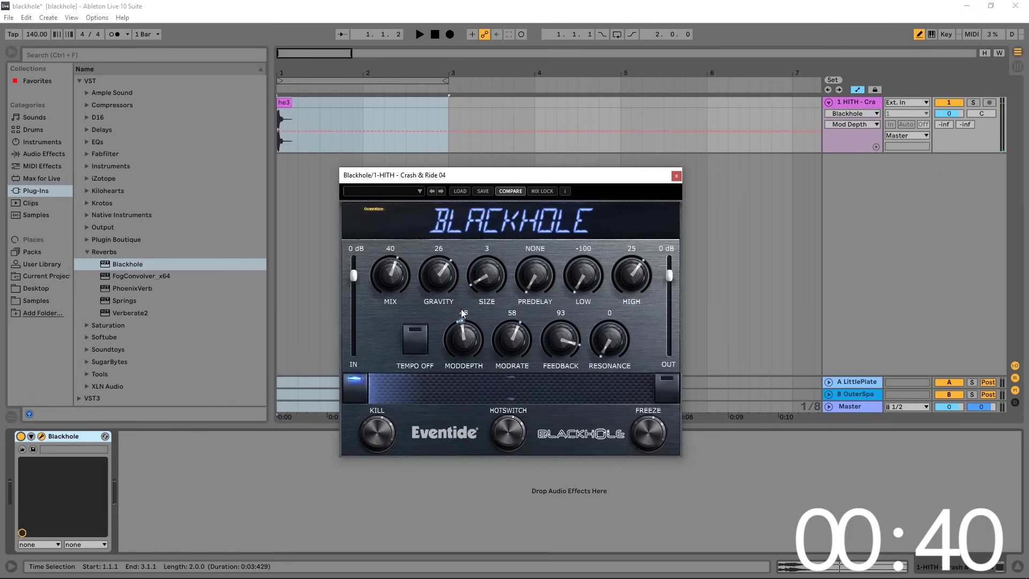
{"action": "left_click_drag", "start_coordinate": [471, 259], "coordinate": [448, 331]}
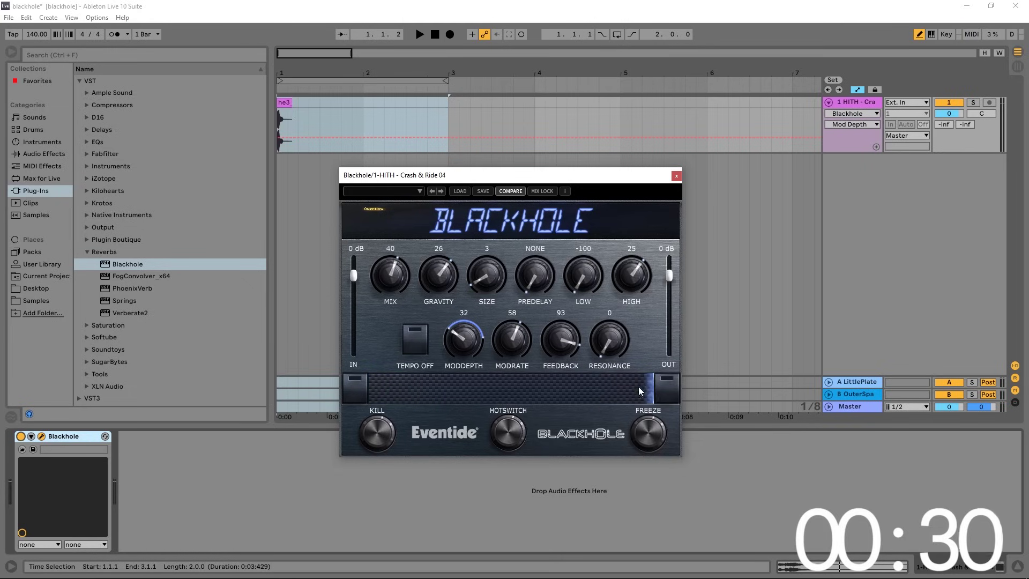
{"action": "left_click_drag", "start_coordinate": [589, 392], "coordinate": [542, 392]}
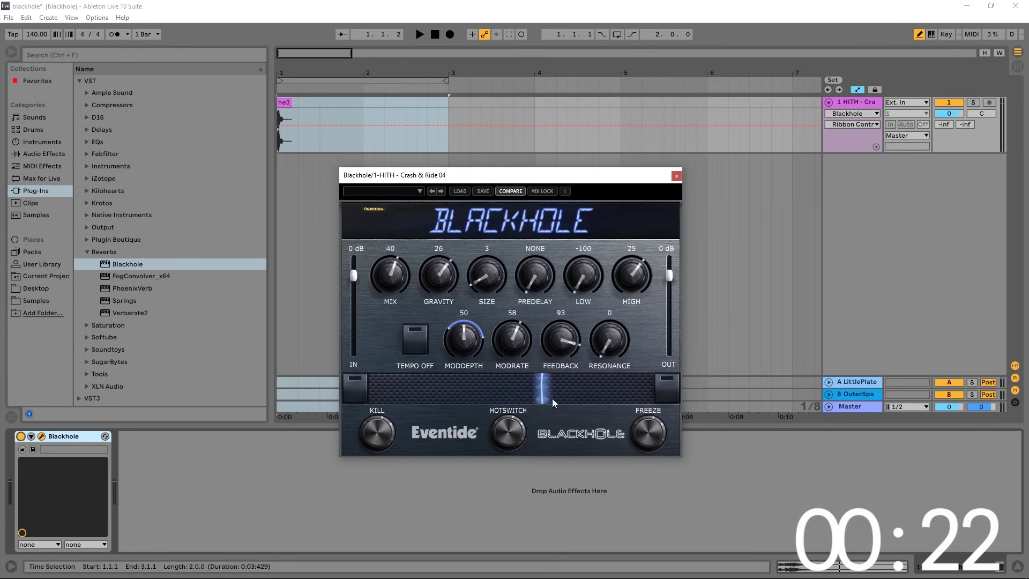
{"action": "left_click_drag", "start_coordinate": [548, 393], "coordinate": [645, 396]}
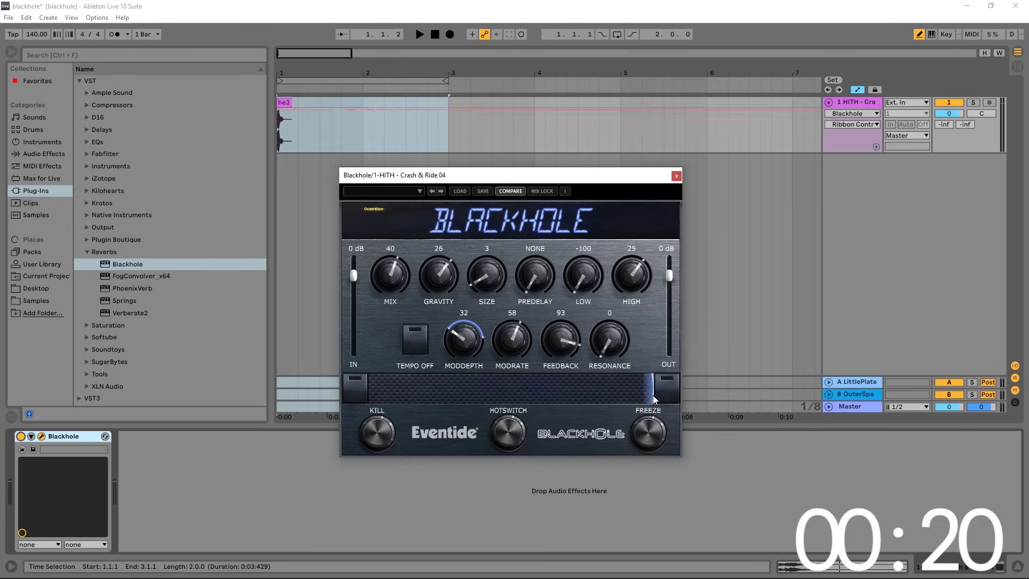
- Add Gravity to the ribbon mapping and sweep the ribbon back and forth to check both controls
{"action": "left_click_drag", "start_coordinate": [451, 260], "coordinate": [430, 261]}
{"action": "left_click", "coordinate": [486, 388]}
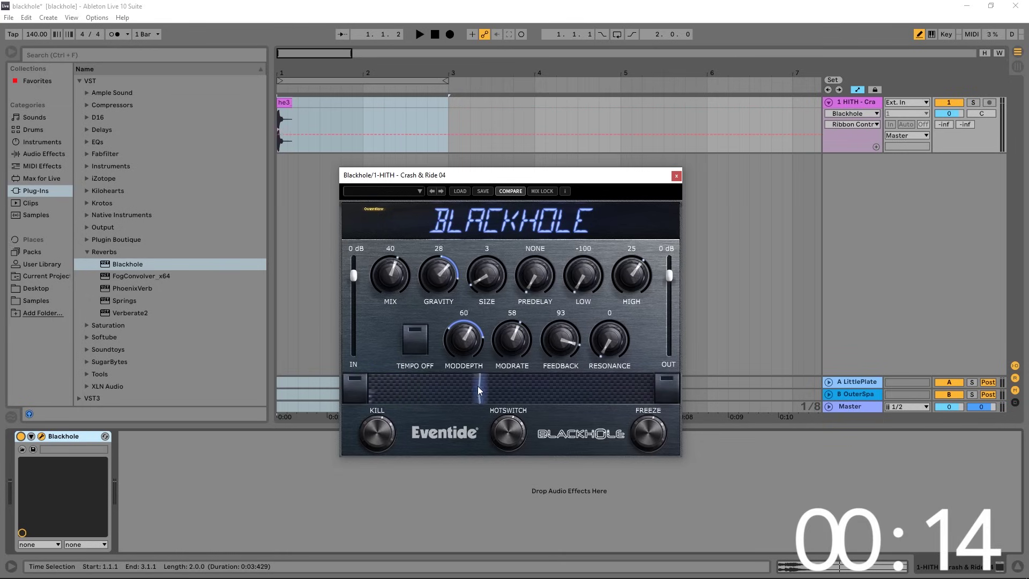
{"action": "left_click_drag", "start_coordinate": [398, 385], "coordinate": [469, 386]}
{"action": "left_click_drag", "start_coordinate": [573, 387], "coordinate": [443, 385]}
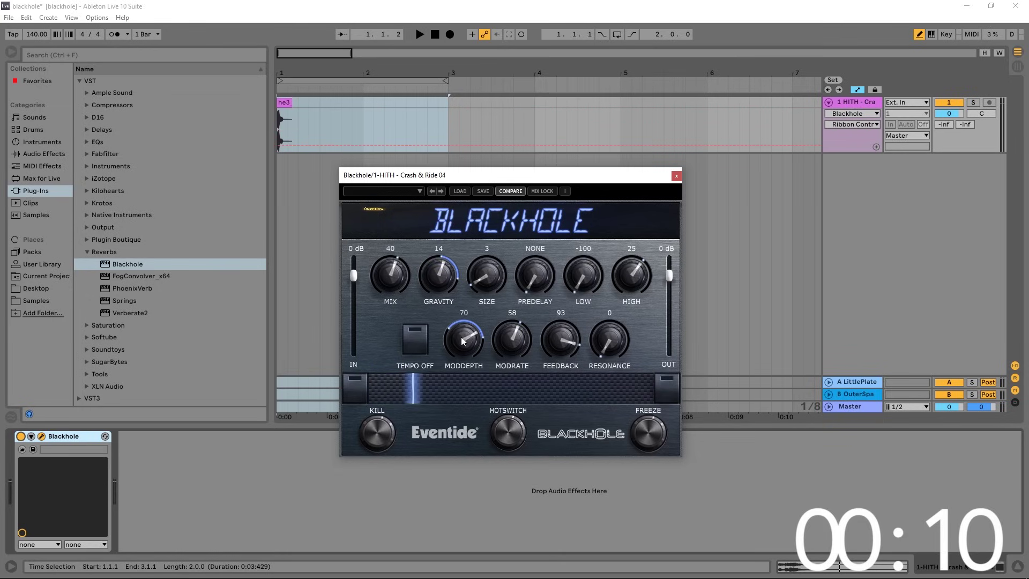
- Set Gravity to 86 for the ribbon's right end and play the clip while moving the ribbon
{"action": "left_click", "coordinate": [653, 385]}
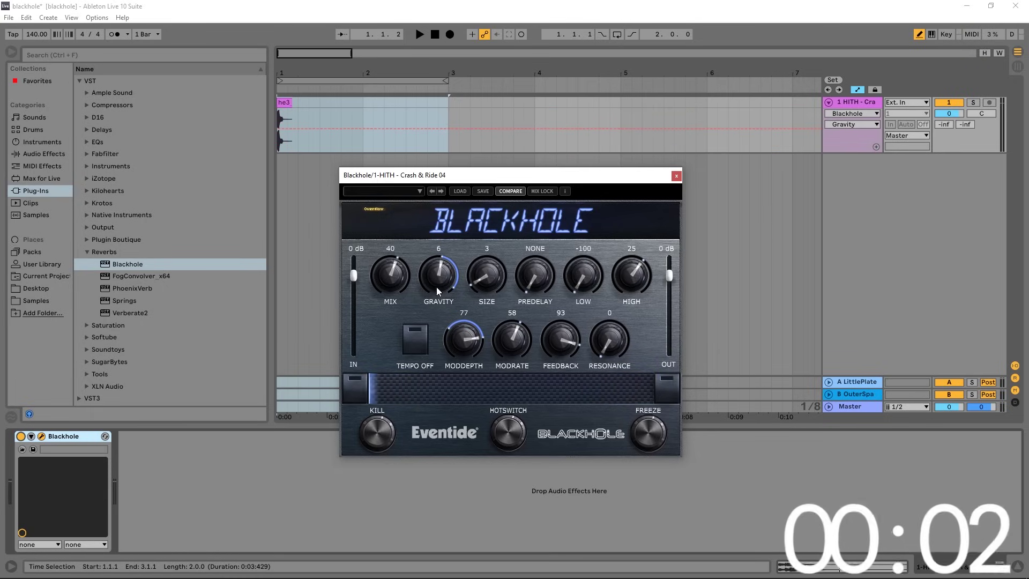
{"action": "key", "text": "space"}
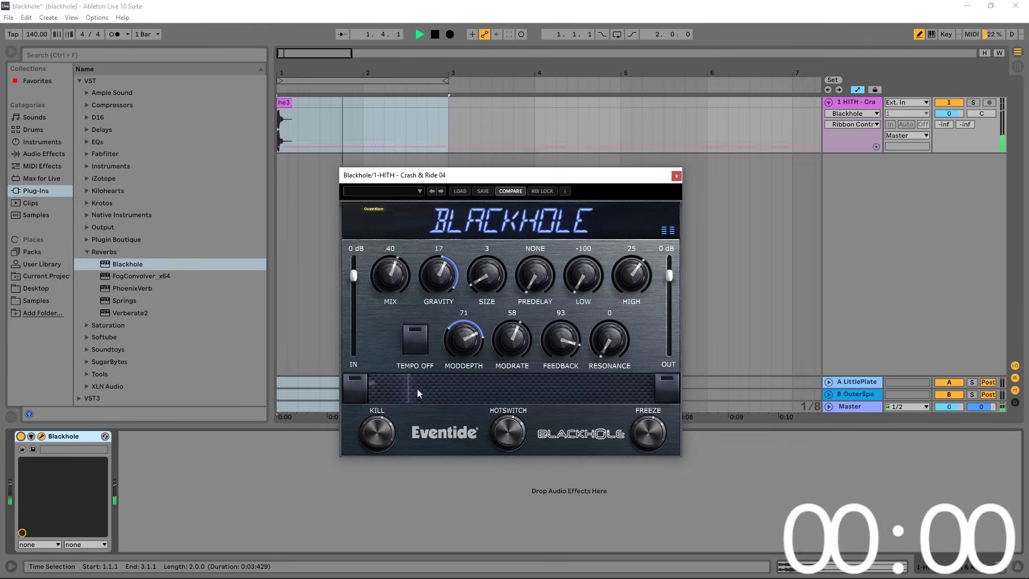
{"action": "left_click", "coordinate": [672, 382]}
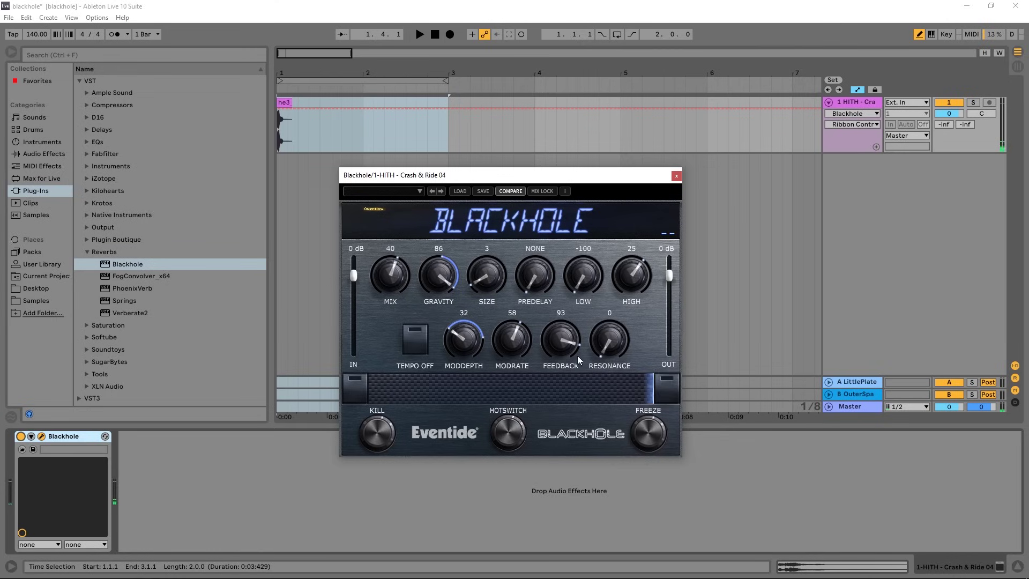
- Search the Packs for "lfo" and add LFO.amxd from Max for Live Essentials after the Blackhole device
{"action": "left_click", "coordinate": [32, 251]}
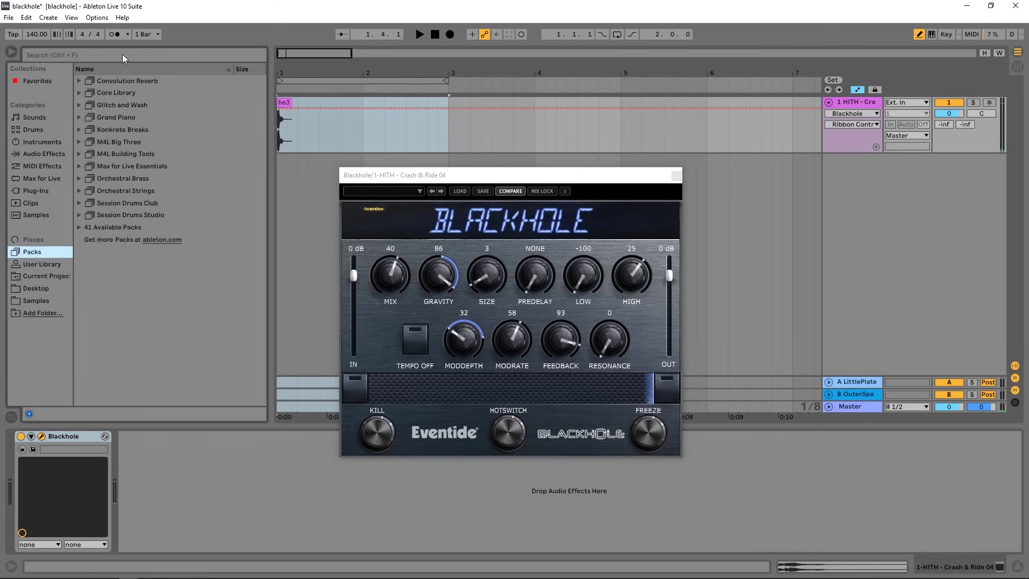
{"action": "left_click", "coordinate": [51, 56]}
{"action": "type", "text": "lfo"}
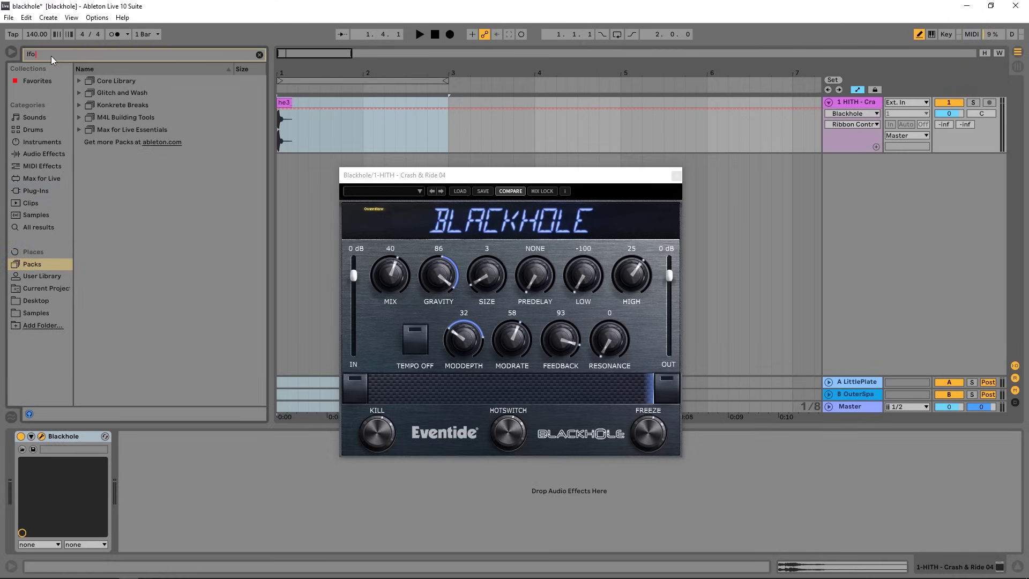
{"action": "left_click", "coordinate": [79, 129]}
{"action": "left_click", "coordinate": [88, 141]}
{"action": "left_click", "coordinate": [95, 153]}
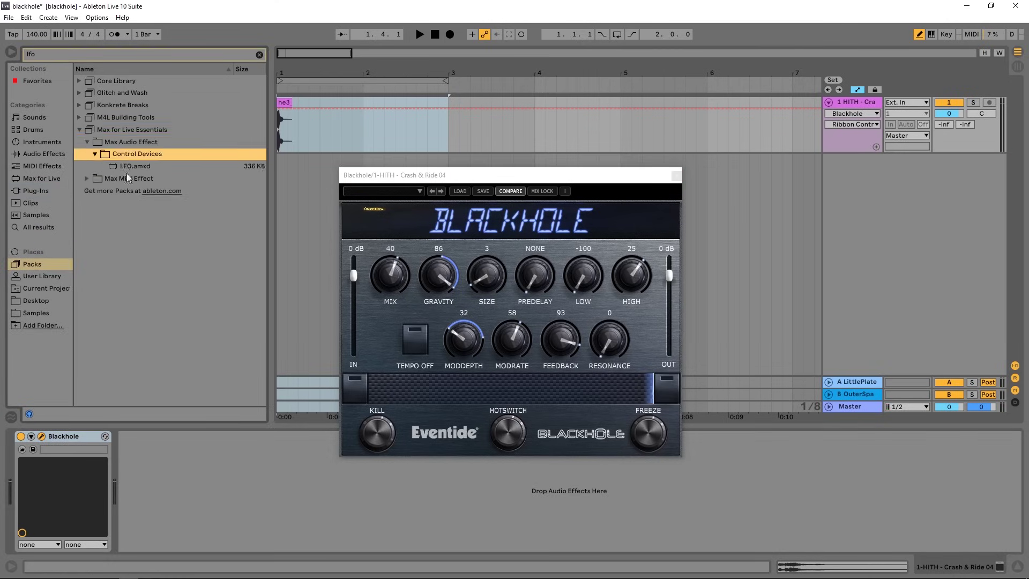
{"action": "left_click_drag", "start_coordinate": [125, 165], "coordinate": [175, 484]}
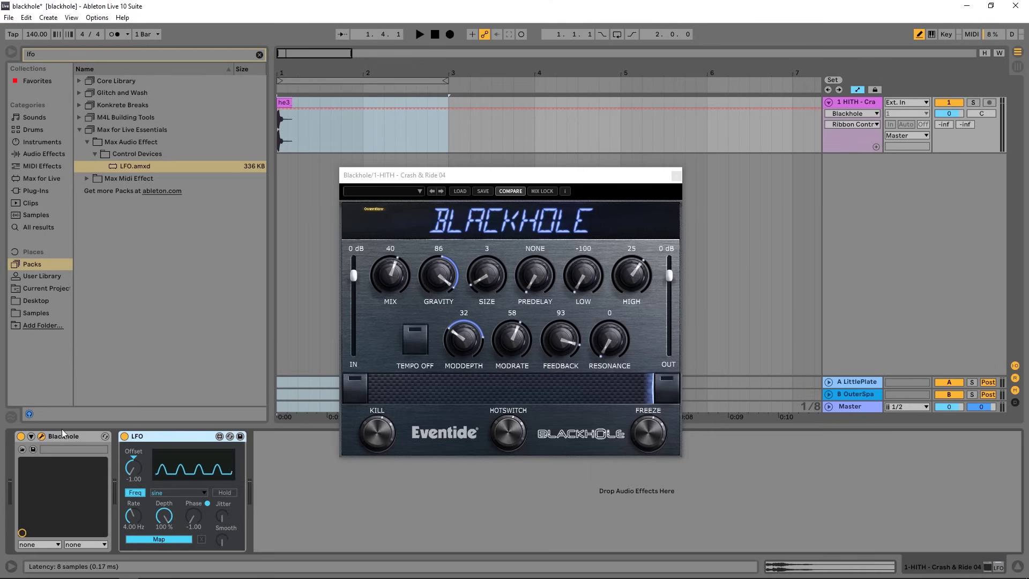
{"action": "left_click", "coordinate": [32, 437]}
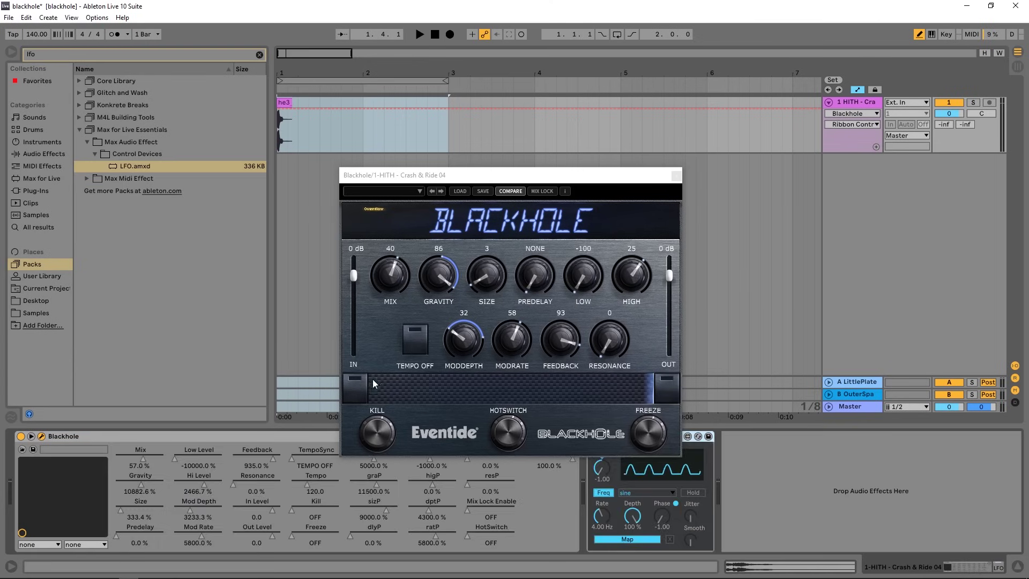
{"action": "left_click_drag", "start_coordinate": [481, 173], "coordinate": [470, 119]}
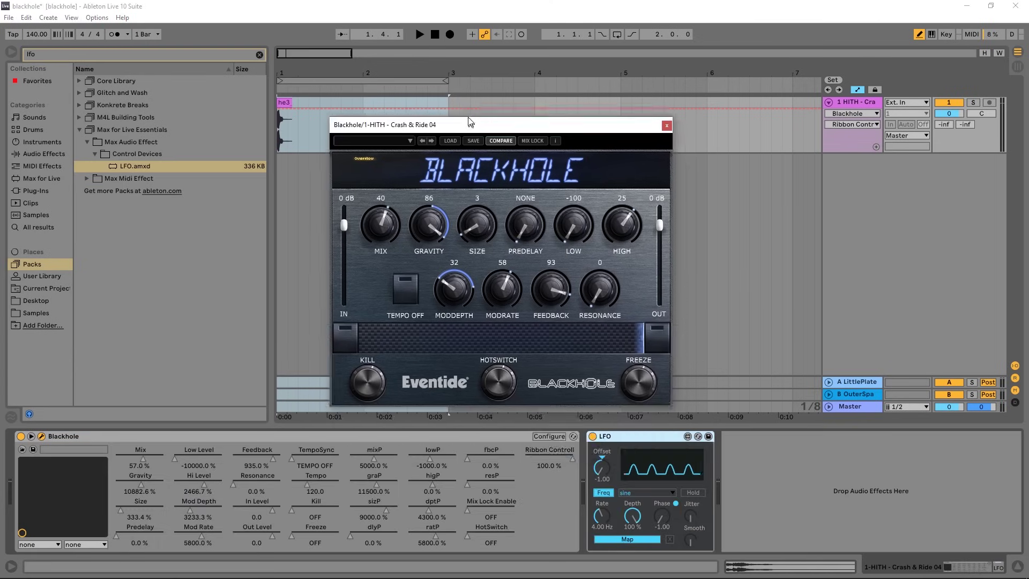
{"action": "left_click", "coordinate": [622, 540]}
{"action": "left_click", "coordinate": [548, 463]}
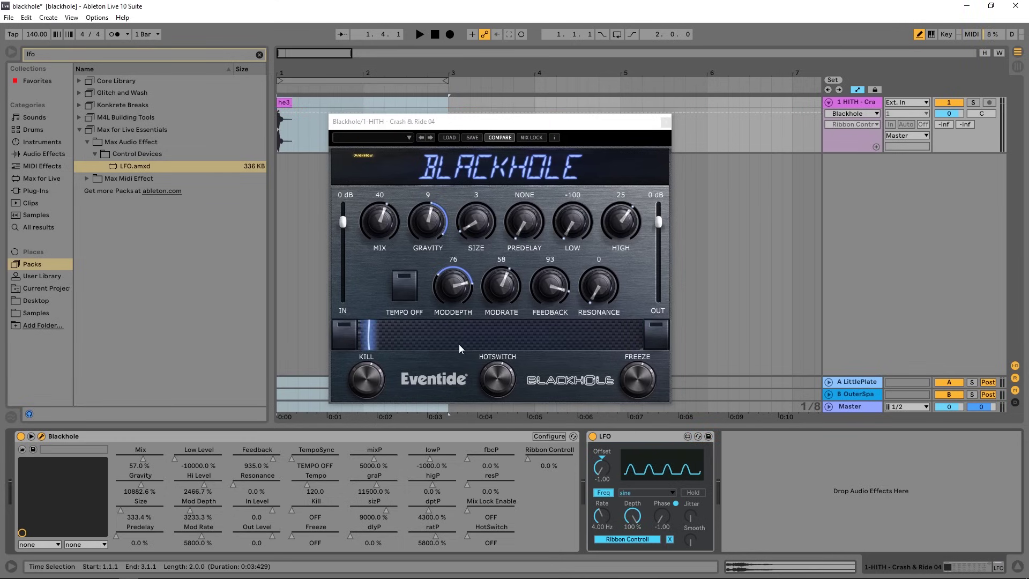
- Reset the LFO's Offset to 0.00 and slow its Rate to 0.17 Hz
{"action": "left_click", "coordinate": [602, 464]}
{"action": "key", "text": "Delete"}
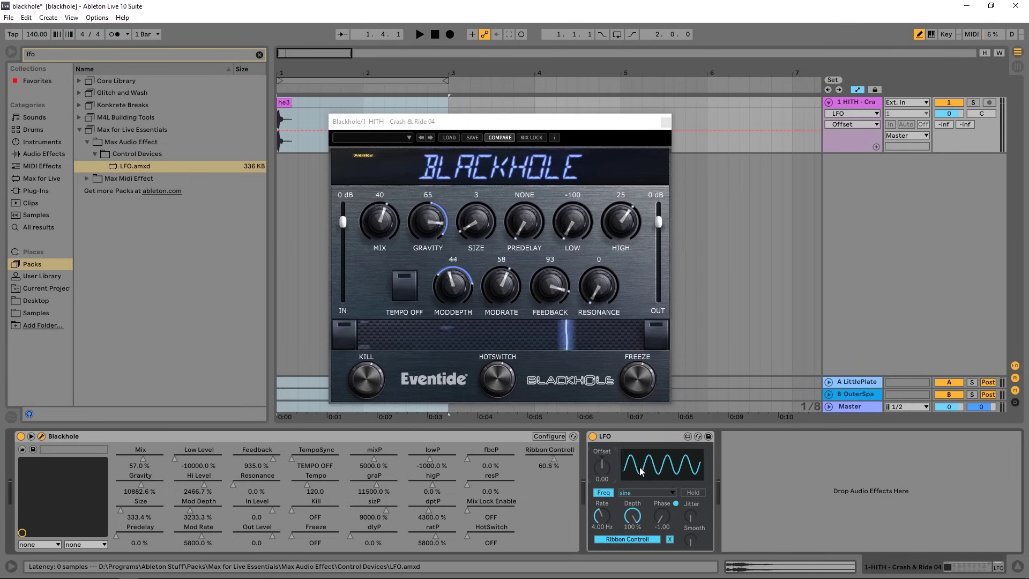
{"action": "left_click", "coordinate": [600, 509]}
{"action": "left_click_drag", "start_coordinate": [600, 508], "coordinate": [600, 568]}
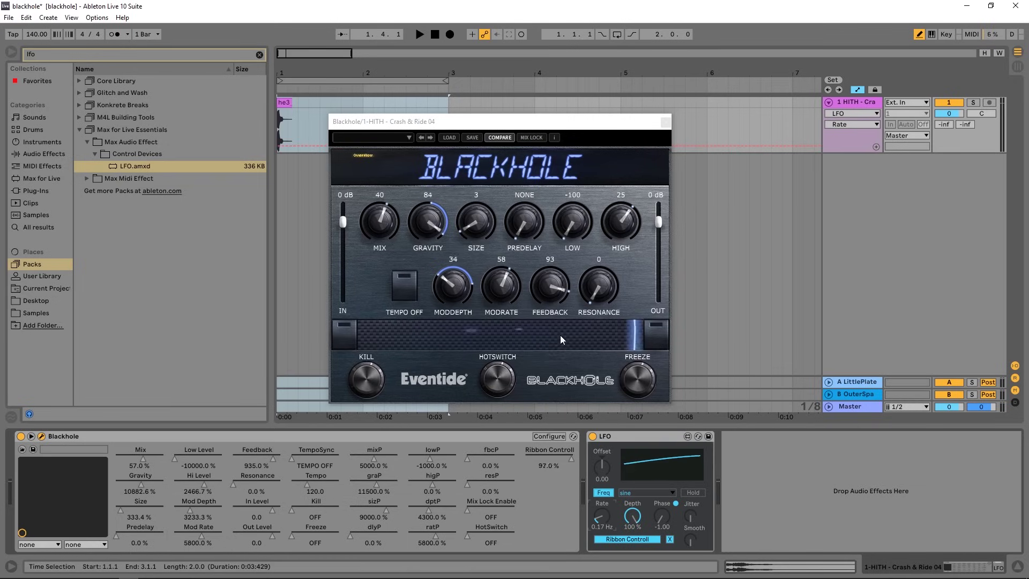
- Play the crash clip to hear the LFO sweeping Blackhole's ribbon
{"action": "key", "text": "space"}
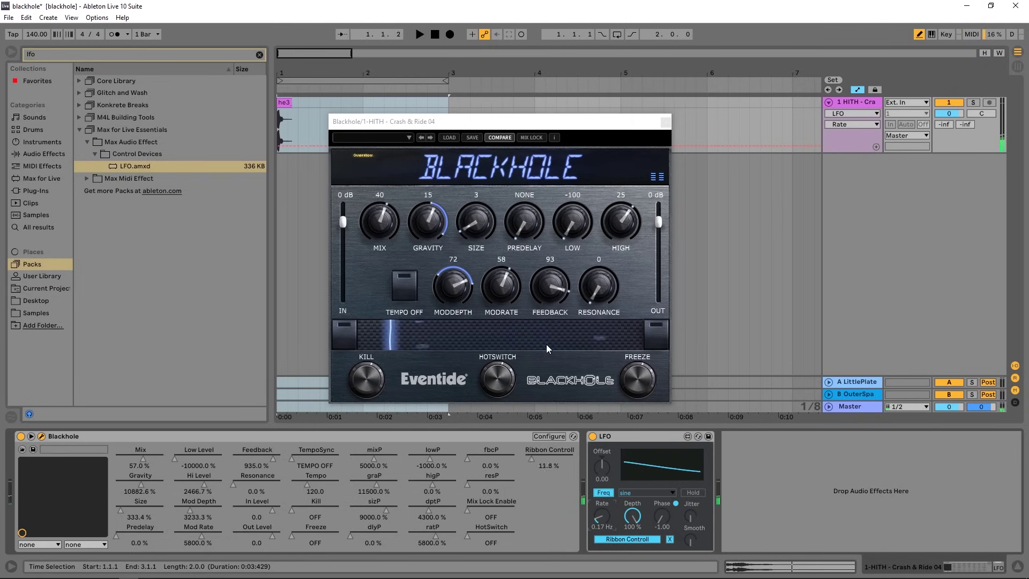
{"action": "key", "text": "space"}
{"action": "key", "text": "space"}
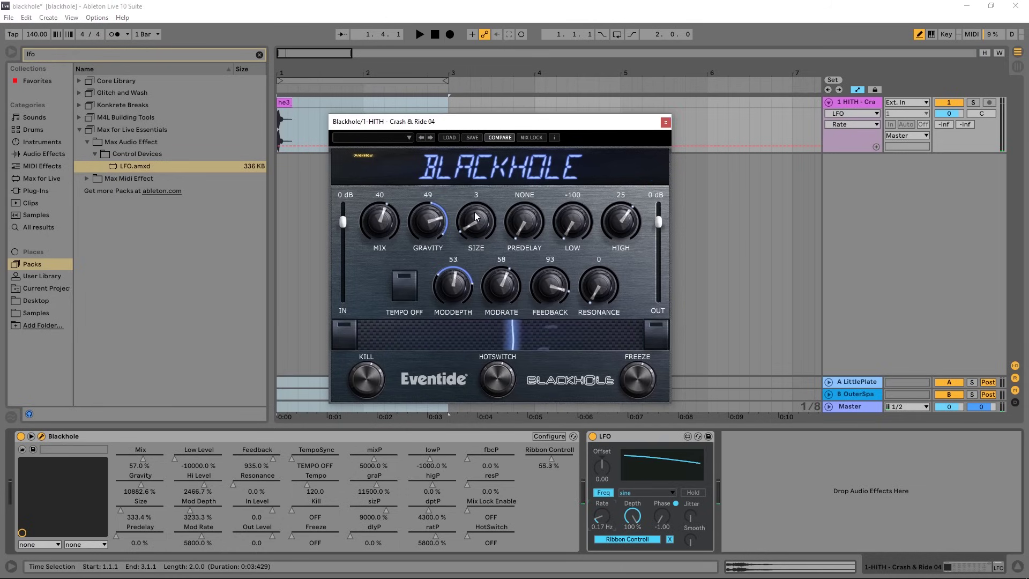
- Play the clip while lowering Blackhole's Size to 1, raising it to 4 and settling on 2
{"action": "scroll", "coordinate": [475, 216], "scroll_direction": "down", "scroll_amount": 1}
{"action": "key", "text": "space"}
{"action": "scroll", "coordinate": [475, 217], "scroll_direction": "down", "scroll_amount": 1}
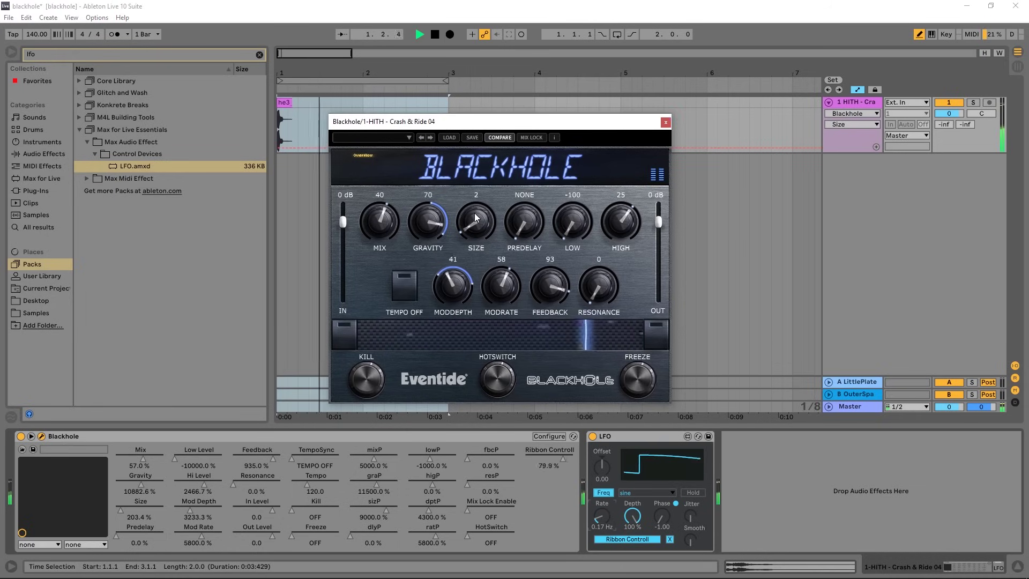
{"action": "key", "text": "space"}
{"action": "scroll", "coordinate": [473, 217], "scroll_direction": "down", "scroll_amount": 1}
{"action": "key", "text": "space"}
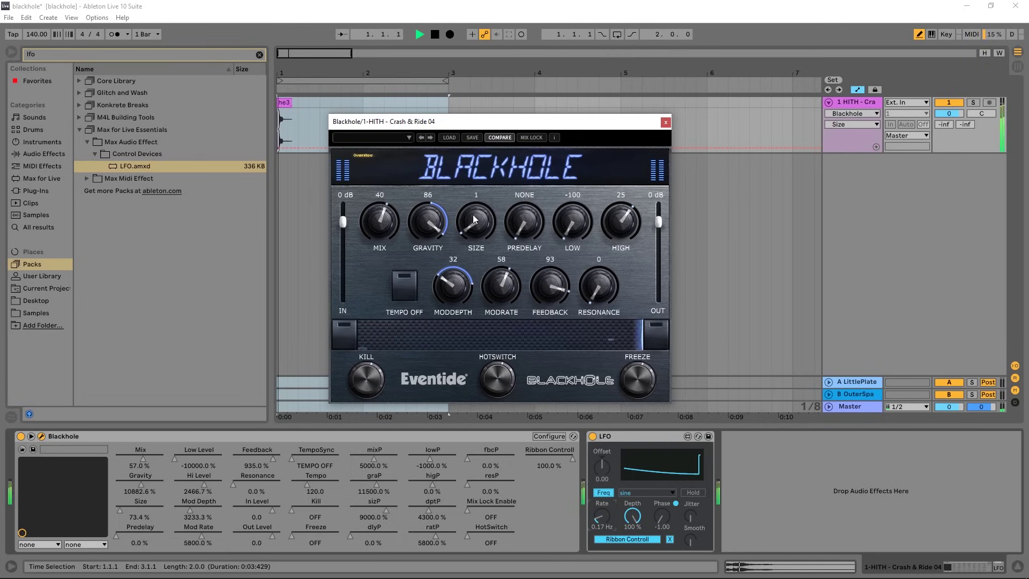
{"action": "key", "text": "space"}
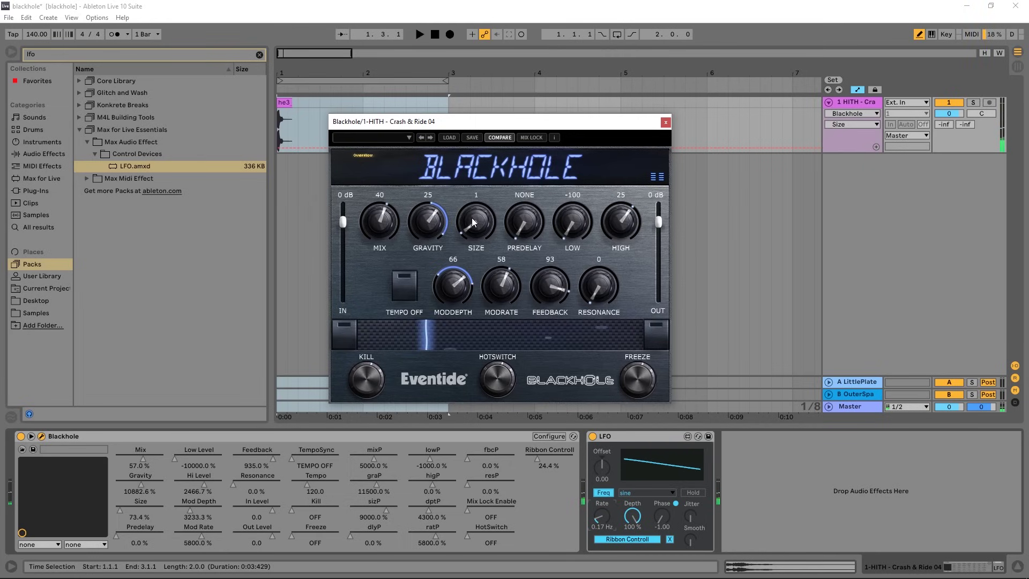
{"action": "scroll", "coordinate": [470, 220], "scroll_direction": "up", "scroll_amount": 2}
{"action": "key", "text": "space"}
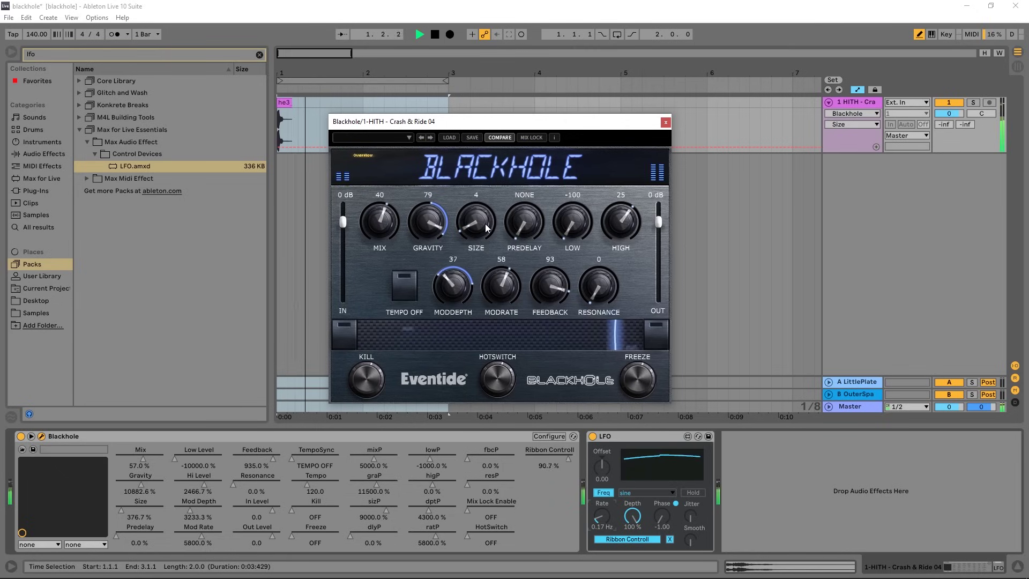
{"action": "key", "text": "space"}
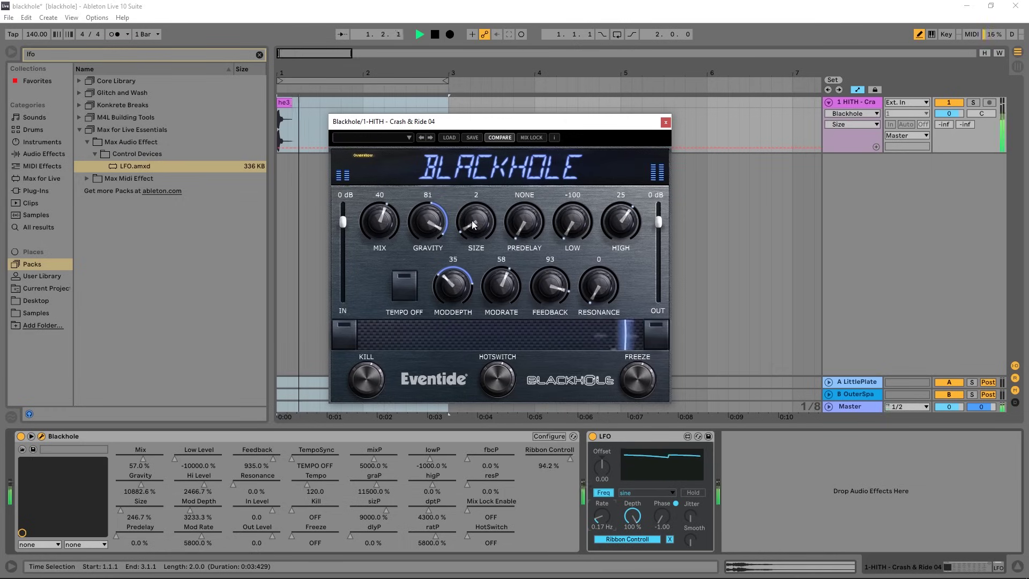
- Set Mod Depth to 8803.6 % and Gravity to 19194.0 % using their ribbon ranges, and play the clip
{"action": "left_click", "coordinate": [438, 273]}
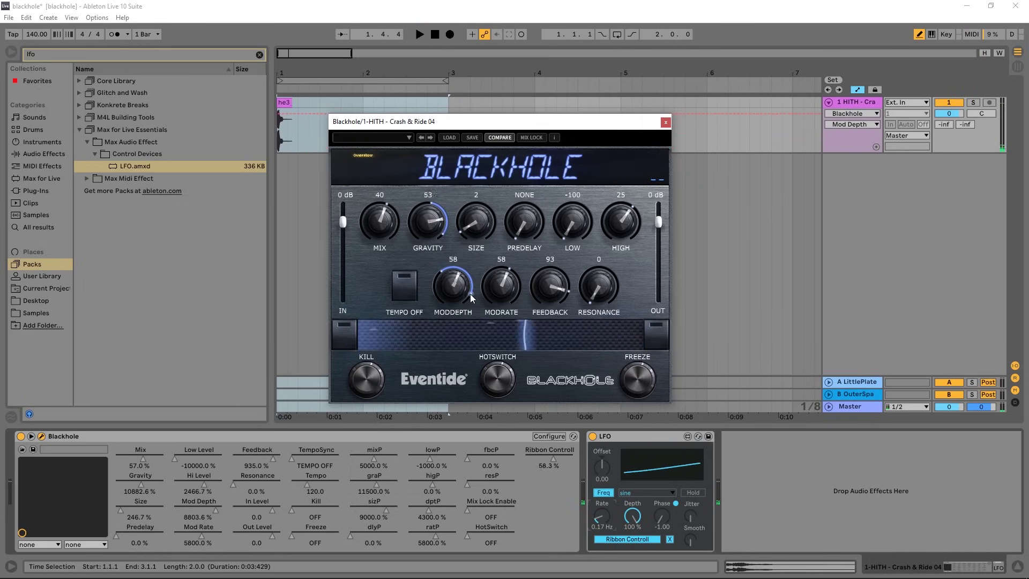
{"action": "left_click", "coordinate": [439, 236]}
{"action": "key", "text": "space"}
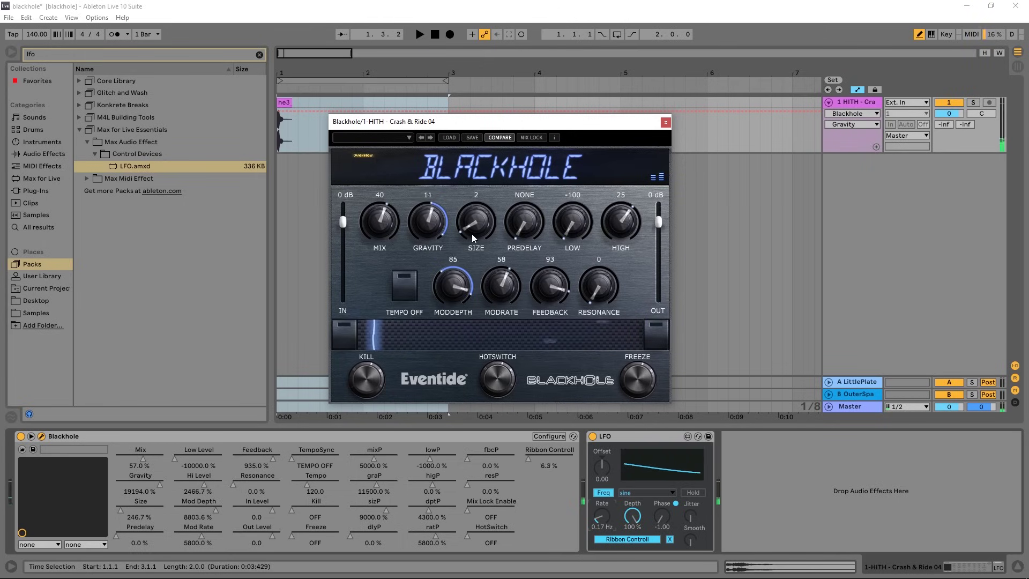
- Set Mod Rate to 43, give it a ribbon range reaching 6678.0 %, and play the clip
{"action": "left_click_drag", "start_coordinate": [506, 268], "coordinate": [491, 301]}
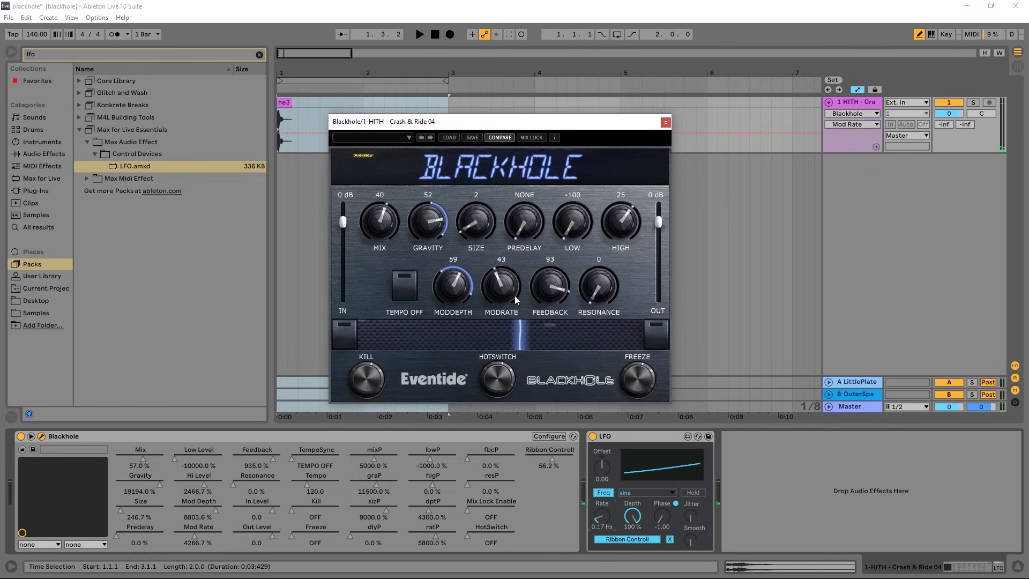
{"action": "key", "text": "space"}
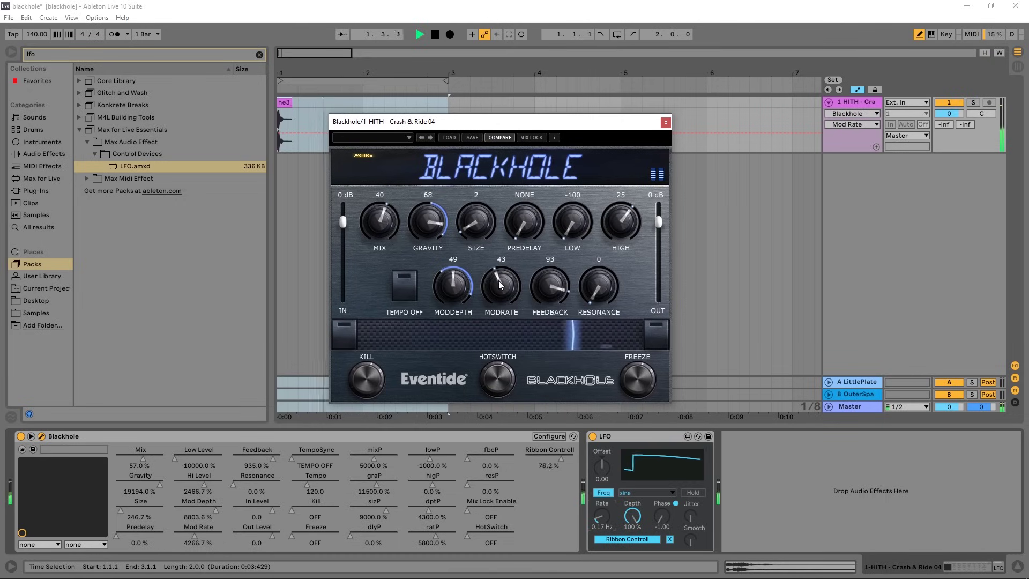
{"action": "left_click_drag", "start_coordinate": [495, 268], "coordinate": [518, 284]}
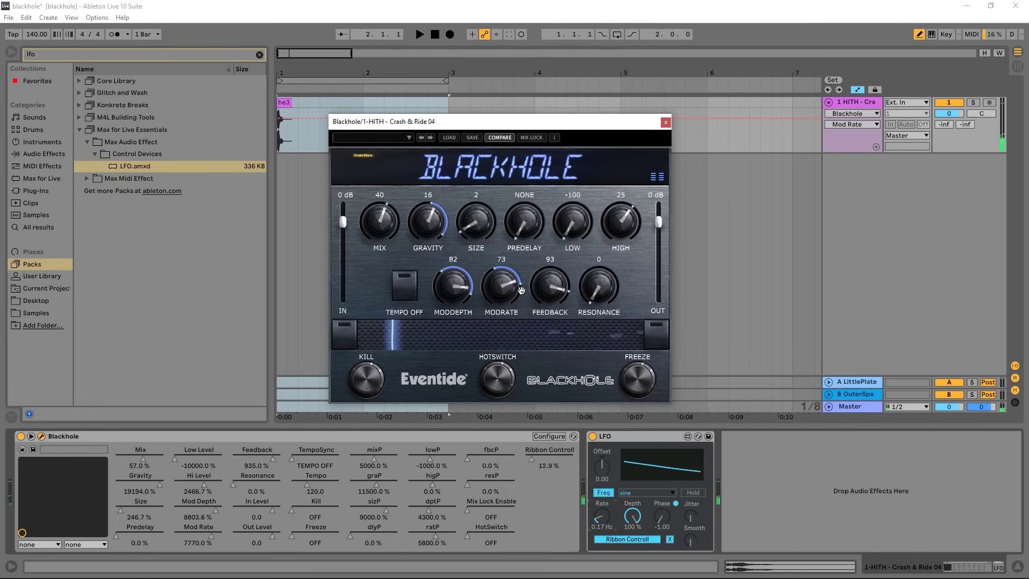
{"action": "key", "text": "space"}
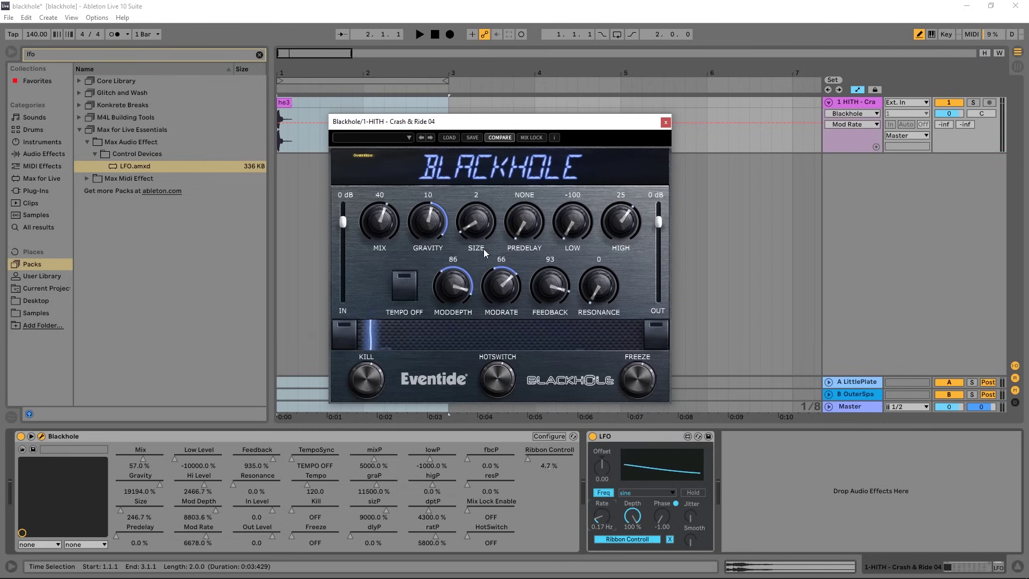
- Load the Artic preset from Blackhole's 05 - Richard Devine bank and delete the LFO device
{"action": "left_click", "coordinate": [407, 137]}
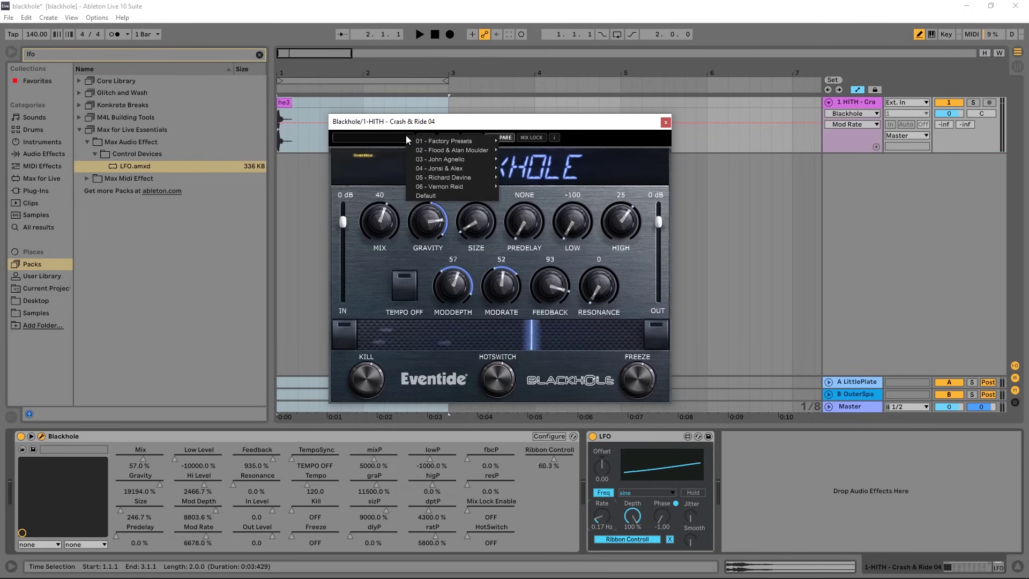
{"action": "mouse_move", "coordinate": [454, 180]}
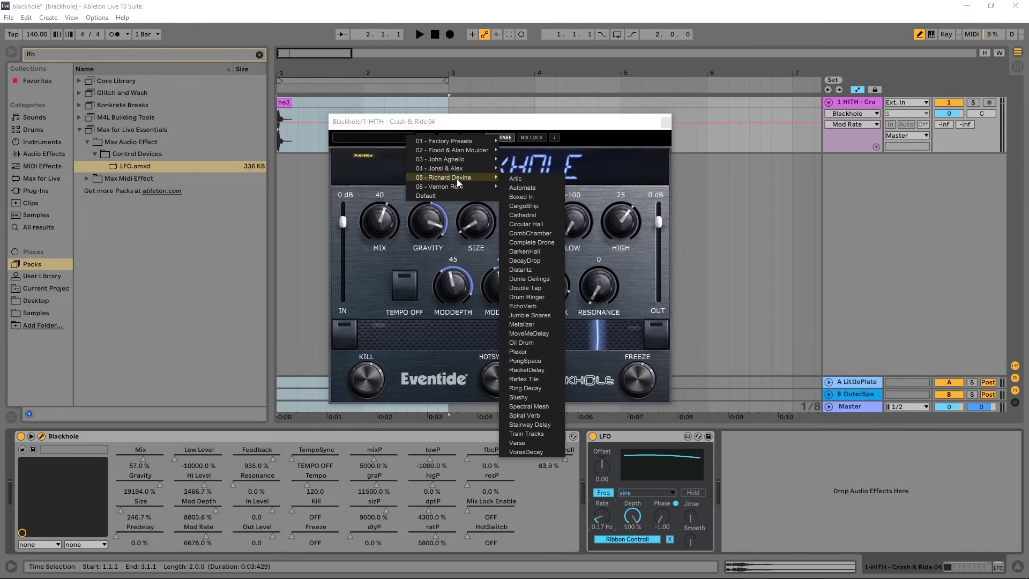
{"action": "left_click", "coordinate": [515, 179]}
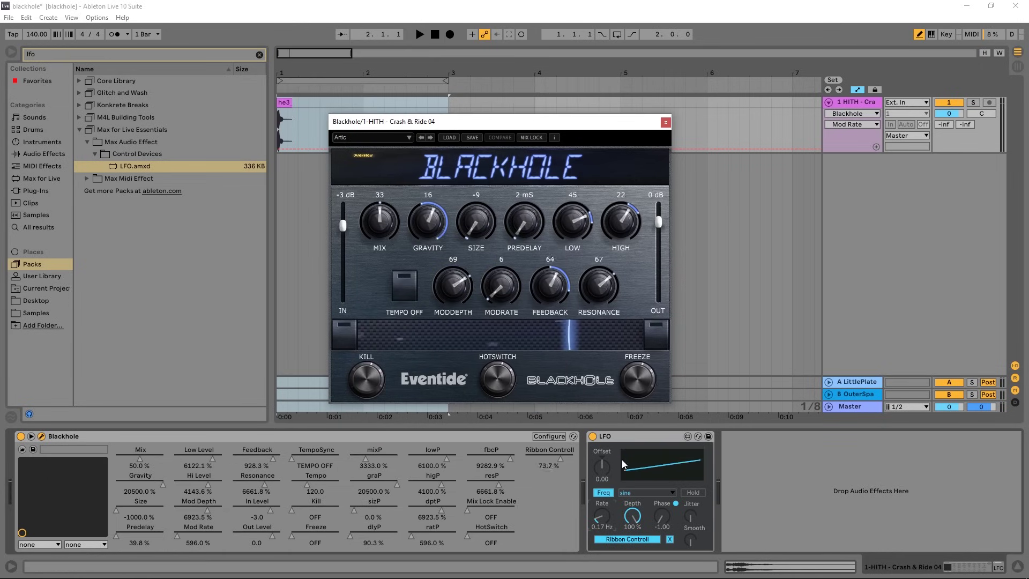
{"action": "left_click", "coordinate": [637, 438]}
{"action": "key", "text": "Delete"}
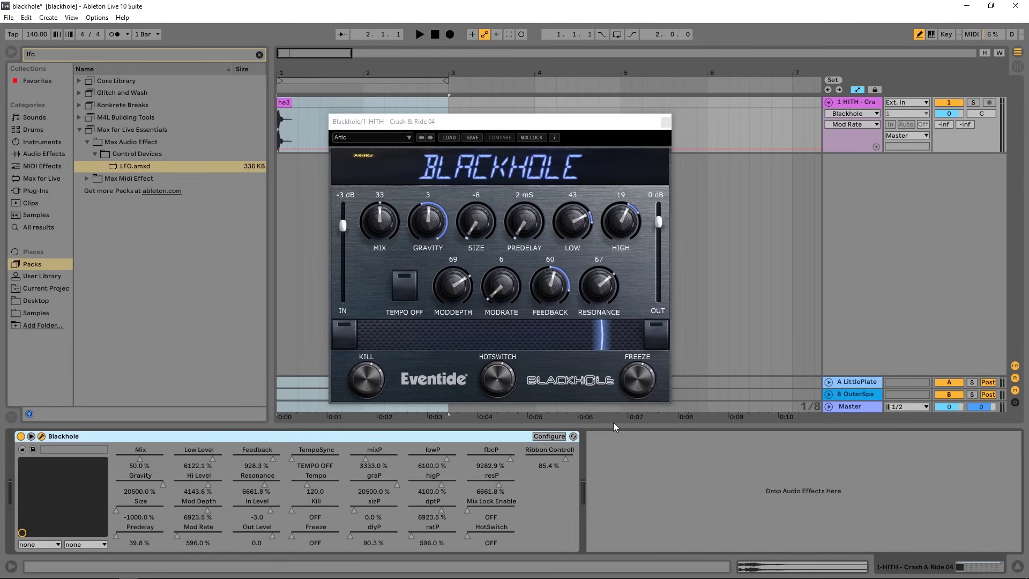
- Step forward through the Automate, Boxed In and CargoShip presets, playing the clip with each one
{"action": "left_click", "coordinate": [430, 138]}
{"action": "key", "text": "space"}
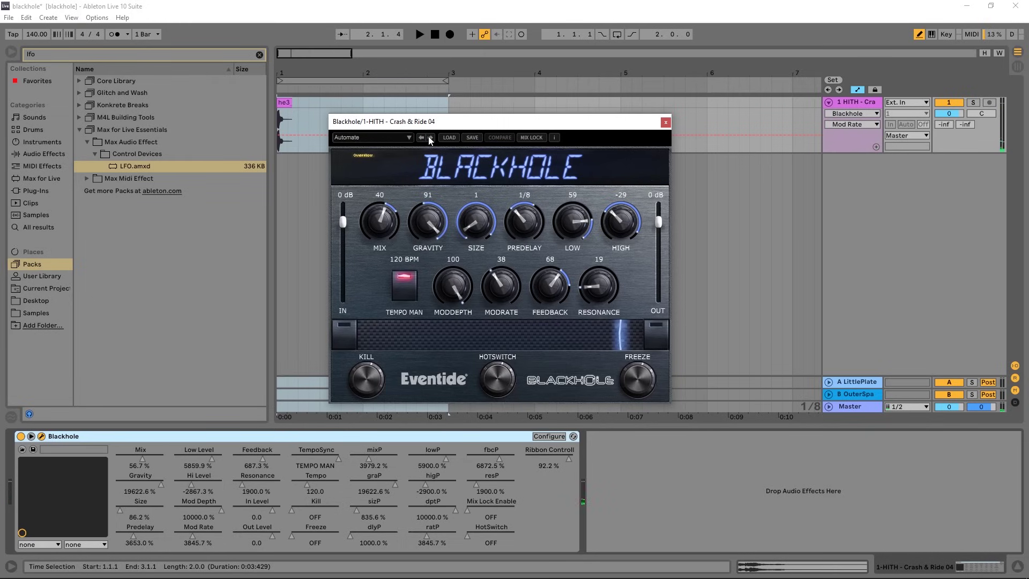
{"action": "left_click", "coordinate": [430, 138]}
{"action": "key", "text": "space"}
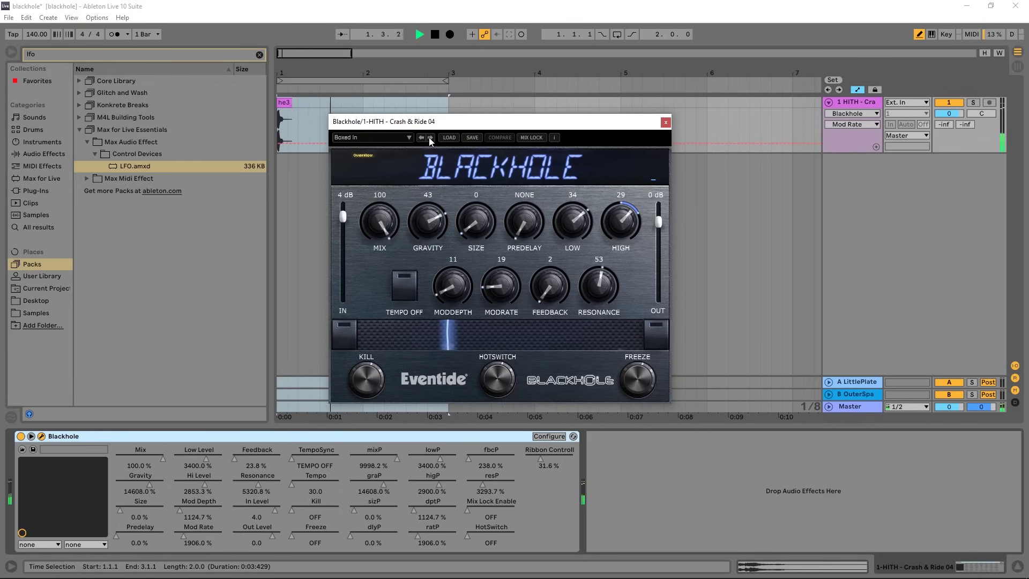
{"action": "left_click", "coordinate": [430, 138]}
{"action": "key", "text": "space"}
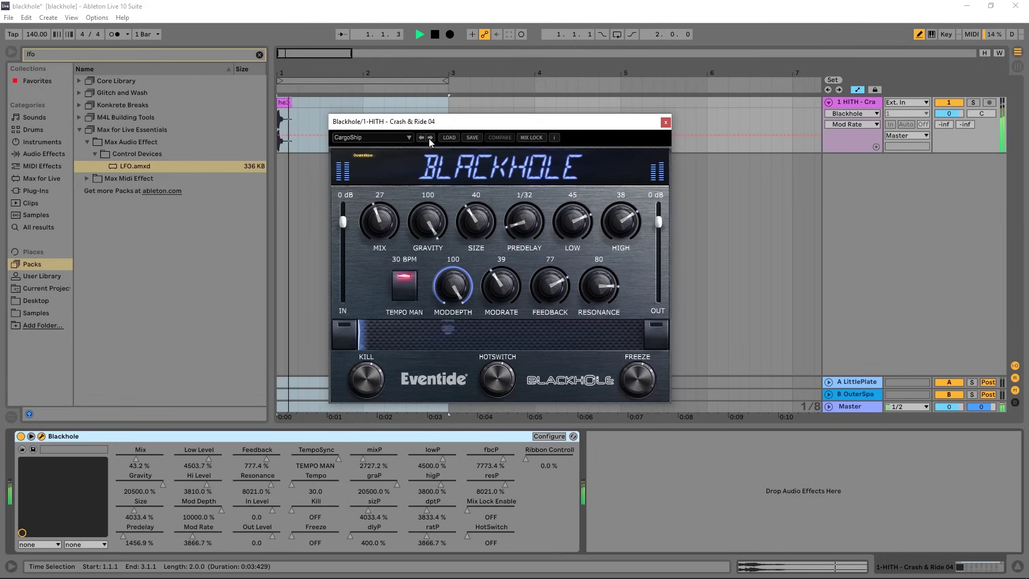
{"action": "key", "text": "space"}
- Advance to the Cathedral preset and on to Circular Hall, auditioning both on the clip
{"action": "left_click", "coordinate": [429, 138]}
{"action": "key", "text": "space"}
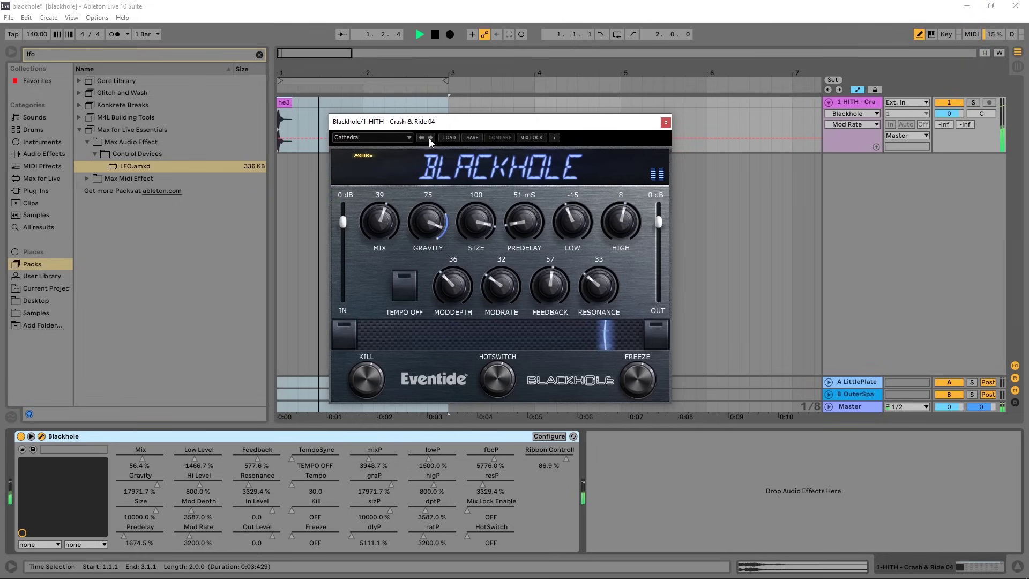
{"action": "key", "text": "space"}
{"action": "key", "text": "space"}
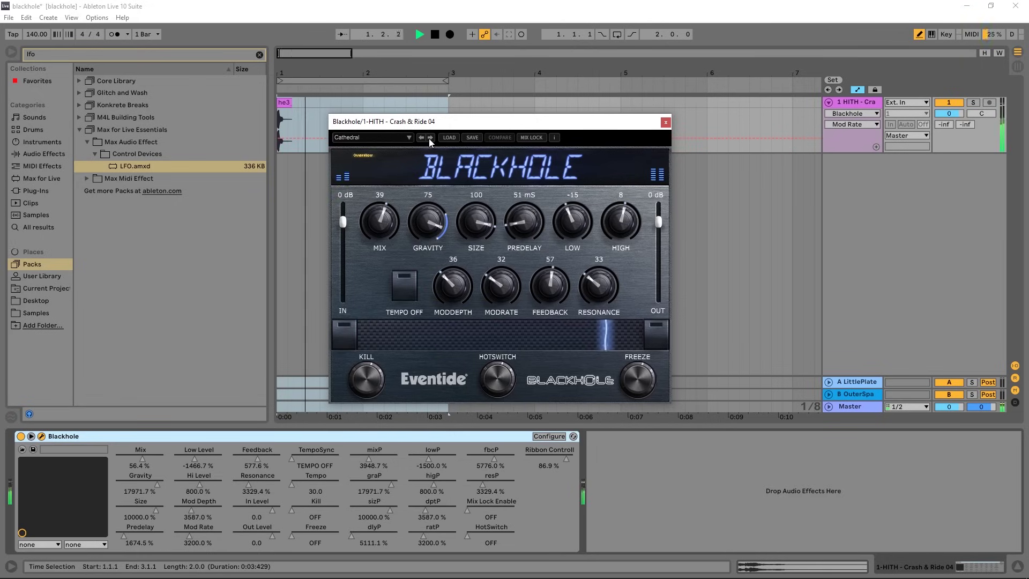
{"action": "key", "text": "space"}
{"action": "left_click", "coordinate": [428, 138]}
{"action": "key", "text": "space"}
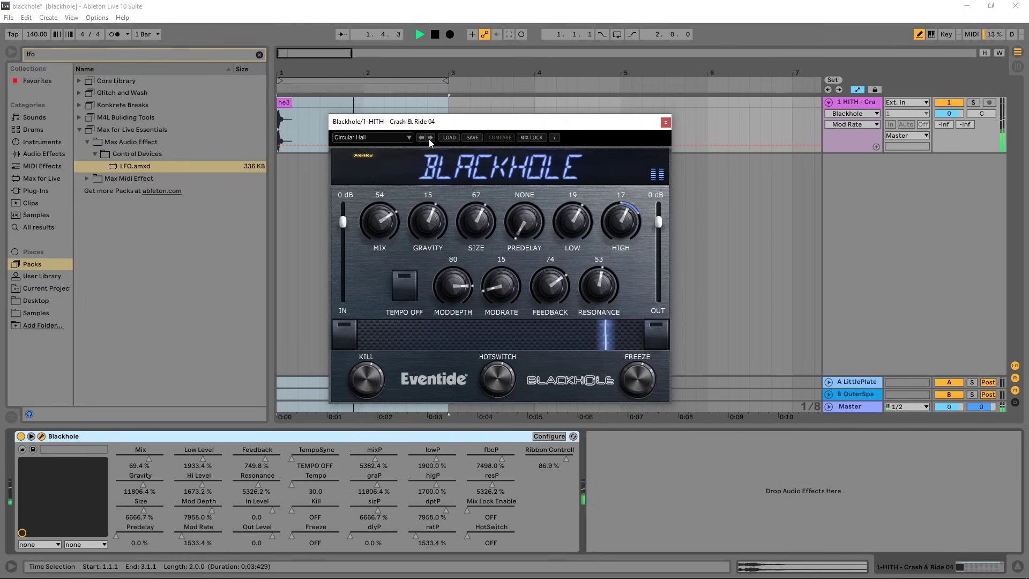
- Audition the CombChamber and Complete Drone presets, sweeping the ribbon down to 0.0 % on Complete Drone
{"action": "left_click", "coordinate": [429, 138]}
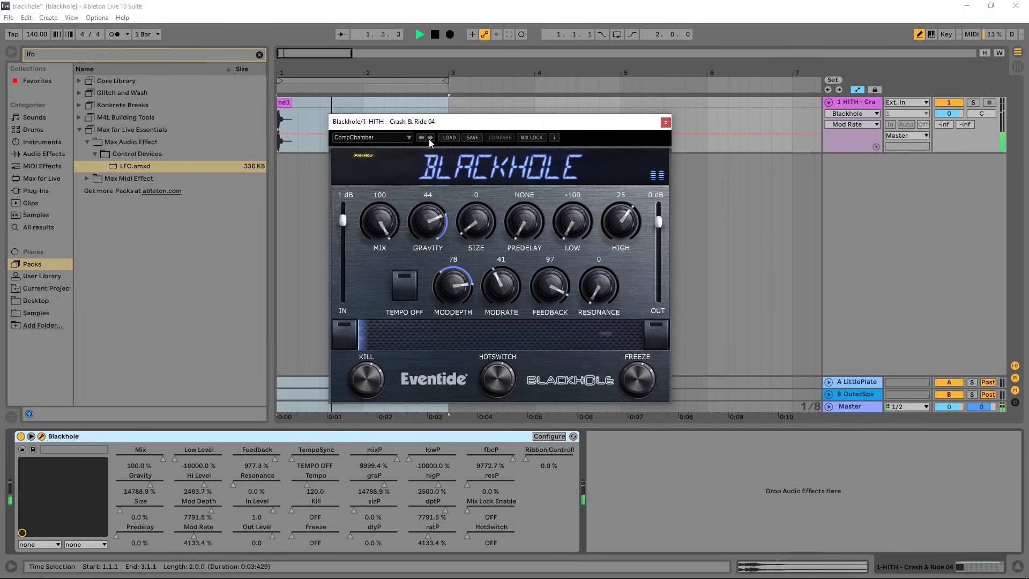
{"action": "key", "text": "space"}
{"action": "key", "text": "space"}
{"action": "left_click", "coordinate": [429, 138]}
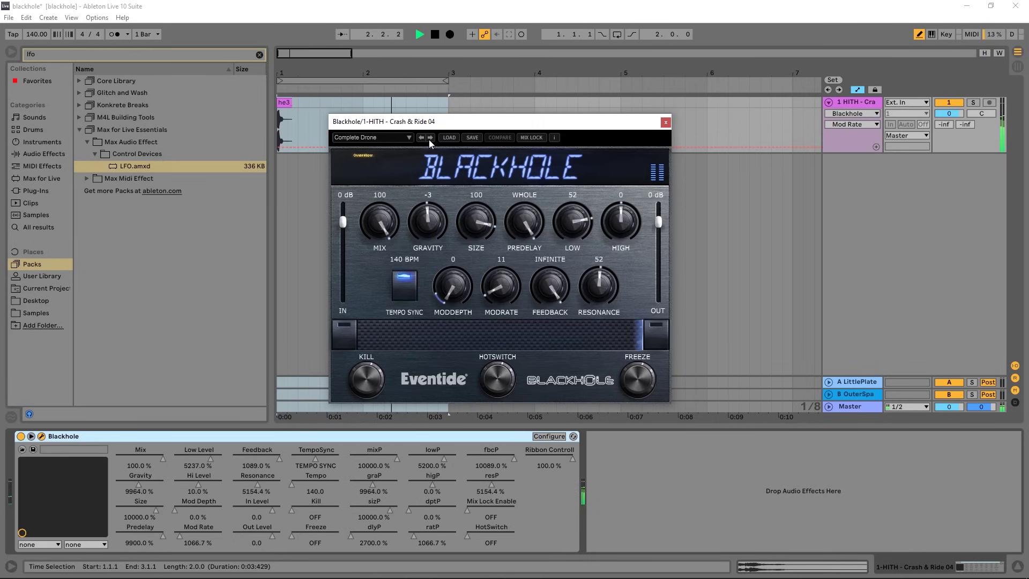
{"action": "left_click_drag", "start_coordinate": [656, 340], "coordinate": [429, 332]}
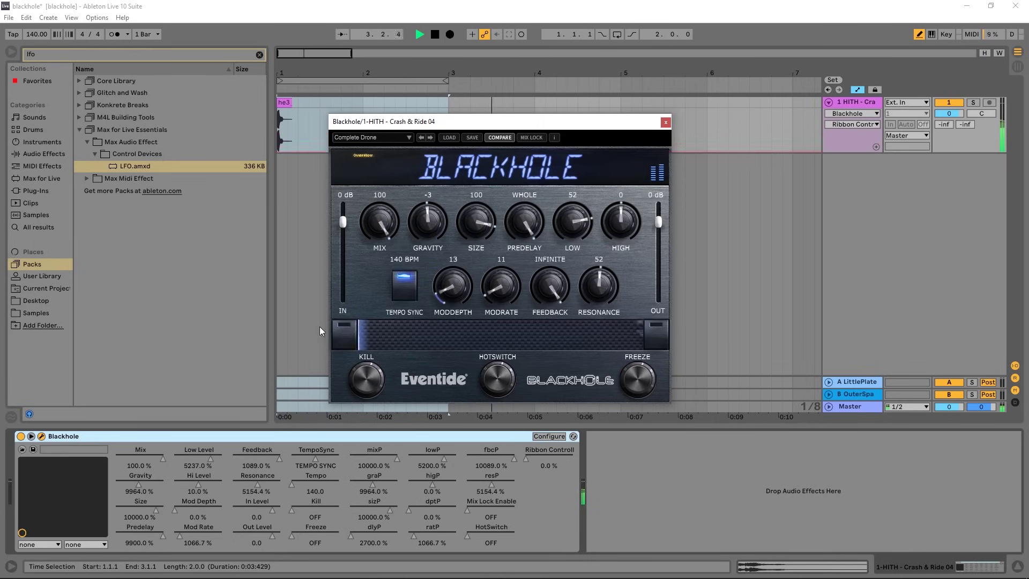
- Advance through the DarkenHall and DecayDrop presets and listen to the clip with each
{"action": "left_click", "coordinate": [430, 137]}
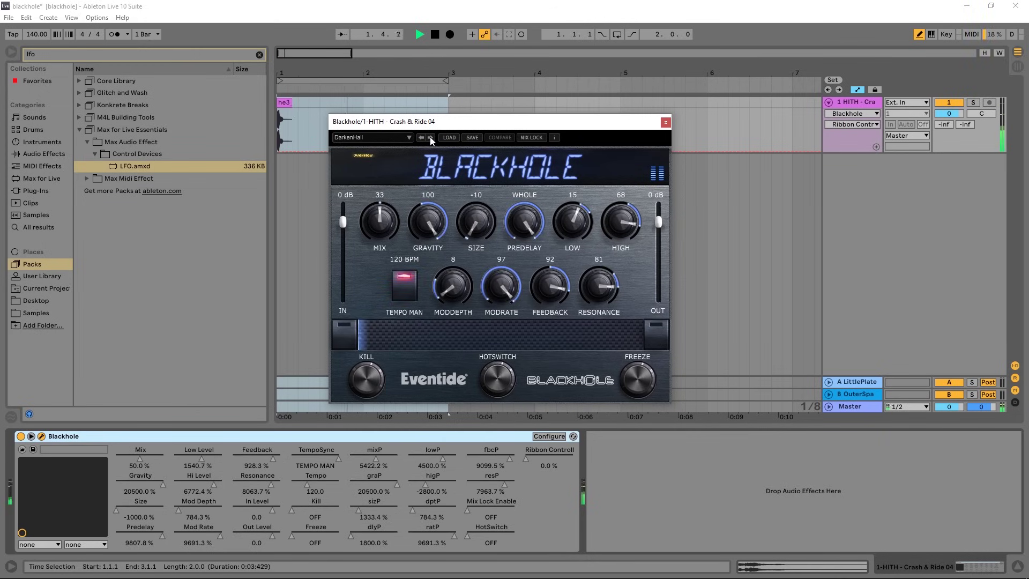
{"action": "key", "text": "space"}
{"action": "left_click", "coordinate": [430, 138]}
{"action": "key", "text": "space"}
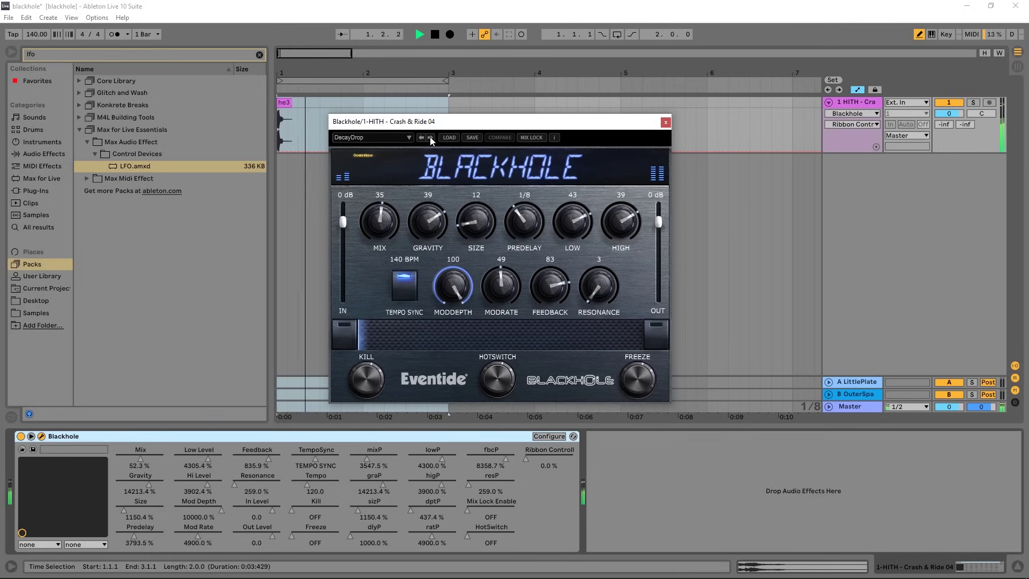
{"action": "key", "text": "space"}
- Load the Distantz preset, then Dome Ceilings, playing the clip to compare them
{"action": "left_click", "coordinate": [429, 138]}
{"action": "key", "text": "space"}
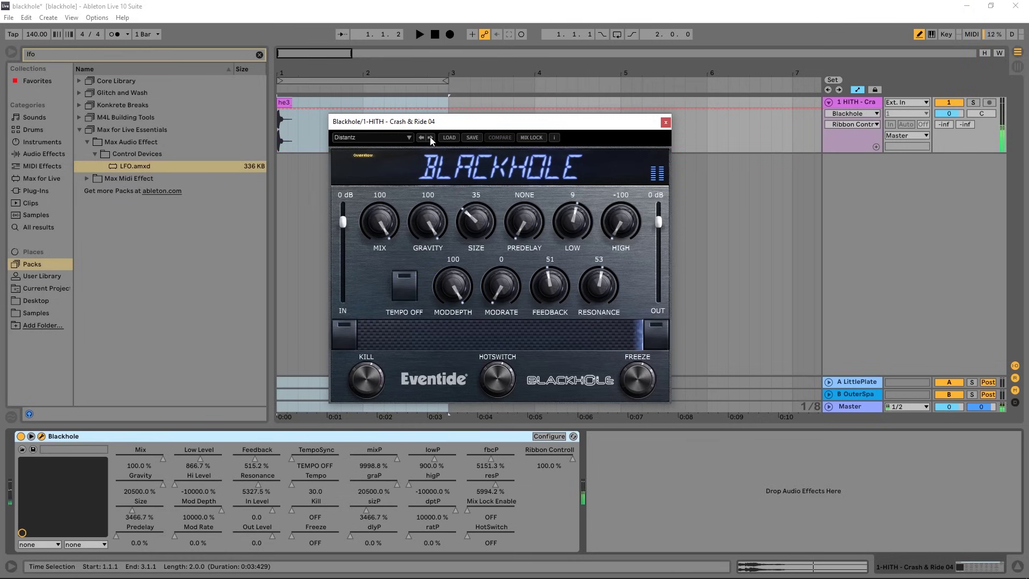
{"action": "left_click", "coordinate": [430, 137]}
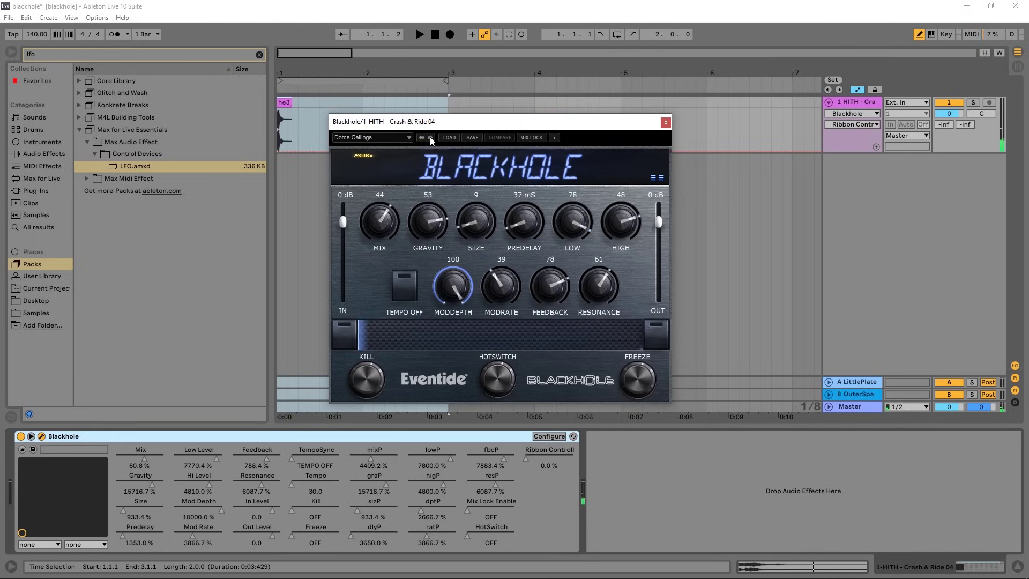
{"action": "key", "text": "space"}
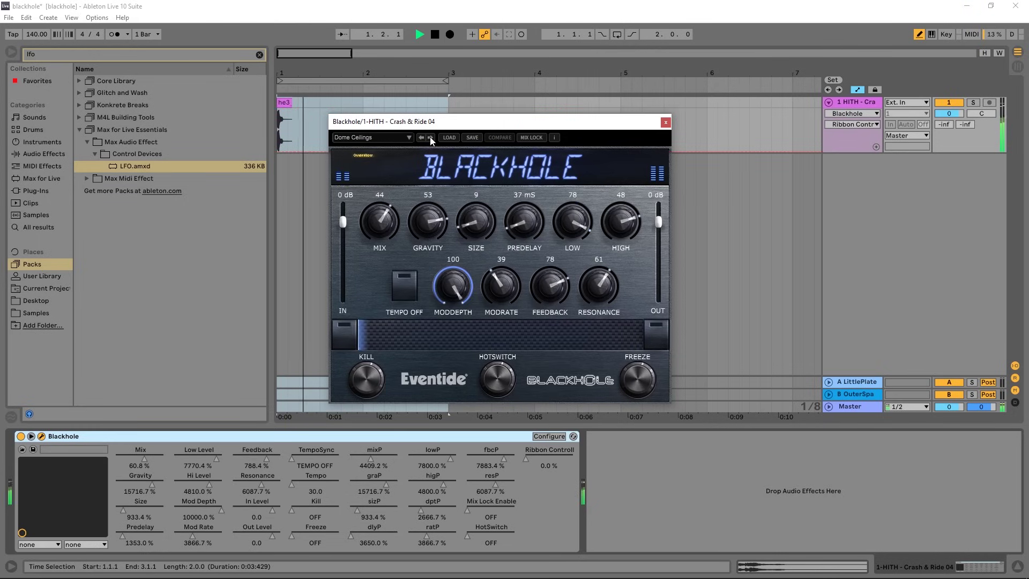
{"action": "key", "text": "space"}
- Load the Double Tap preset, play the clip, and view the list of preset banks without changing the preset
{"action": "left_click", "coordinate": [430, 137]}
{"action": "key", "text": "space"}
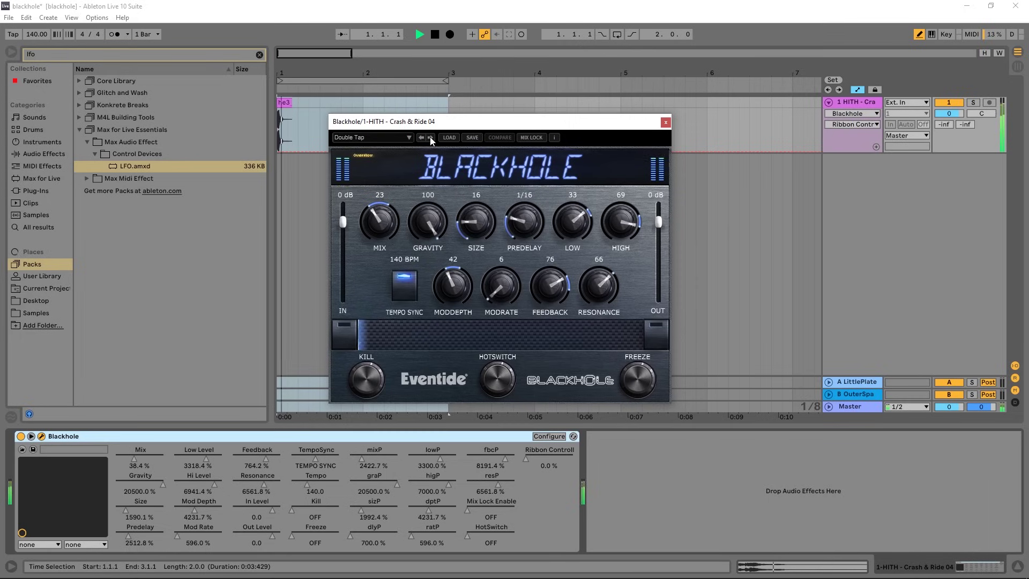
{"action": "key", "text": "space"}
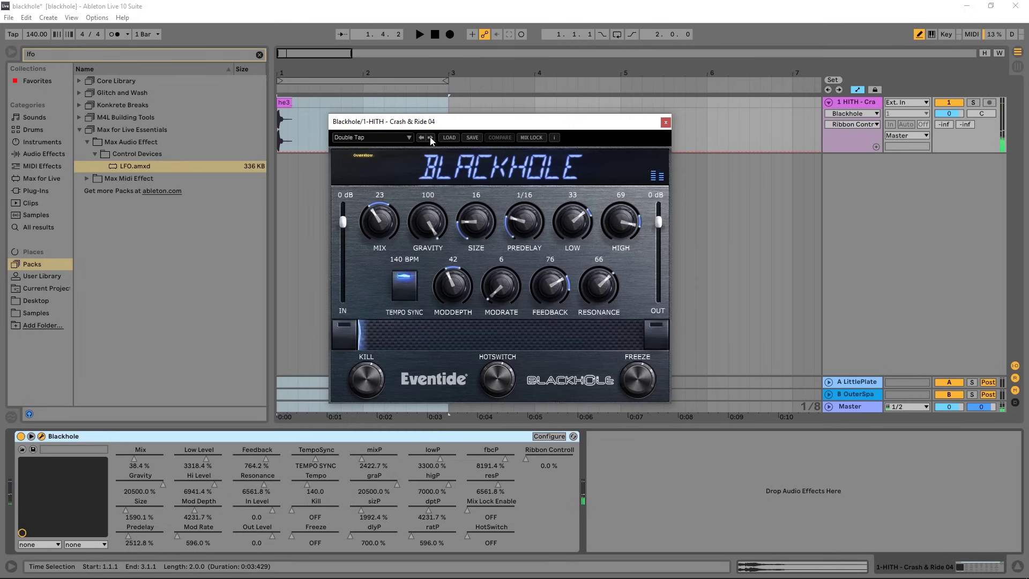
{"action": "left_click", "coordinate": [374, 138]}
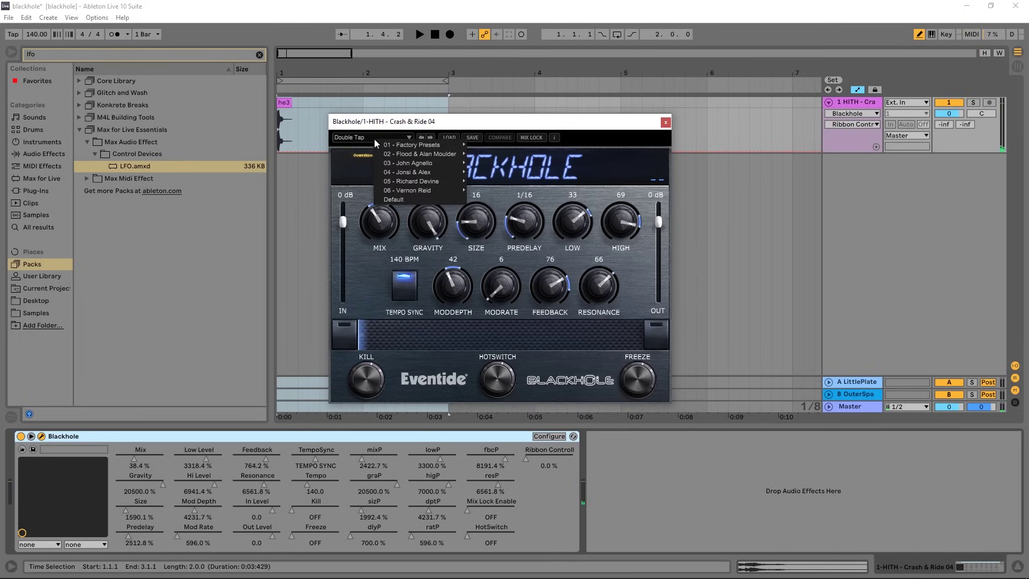
{"action": "left_click", "coordinate": [377, 127]}
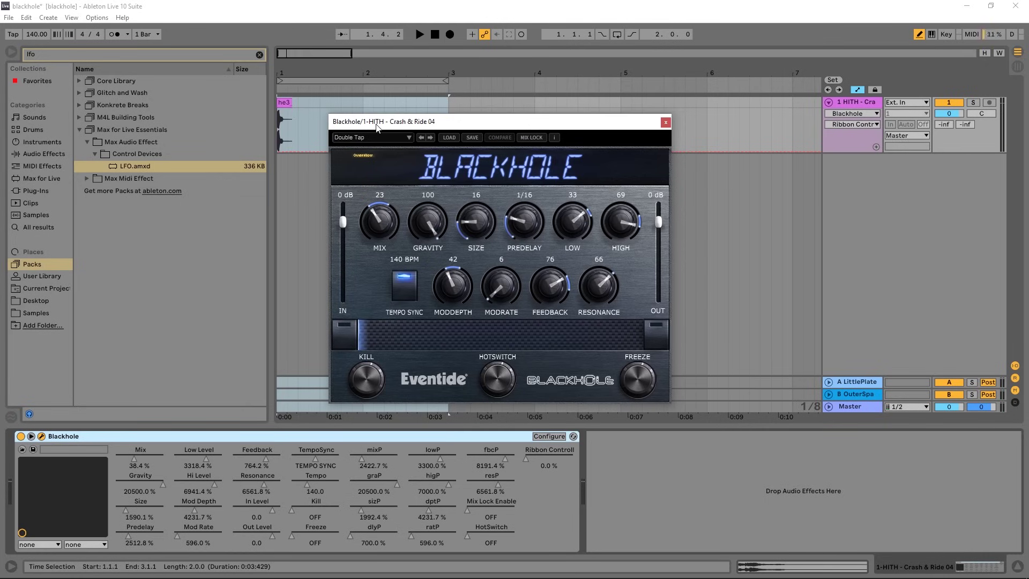